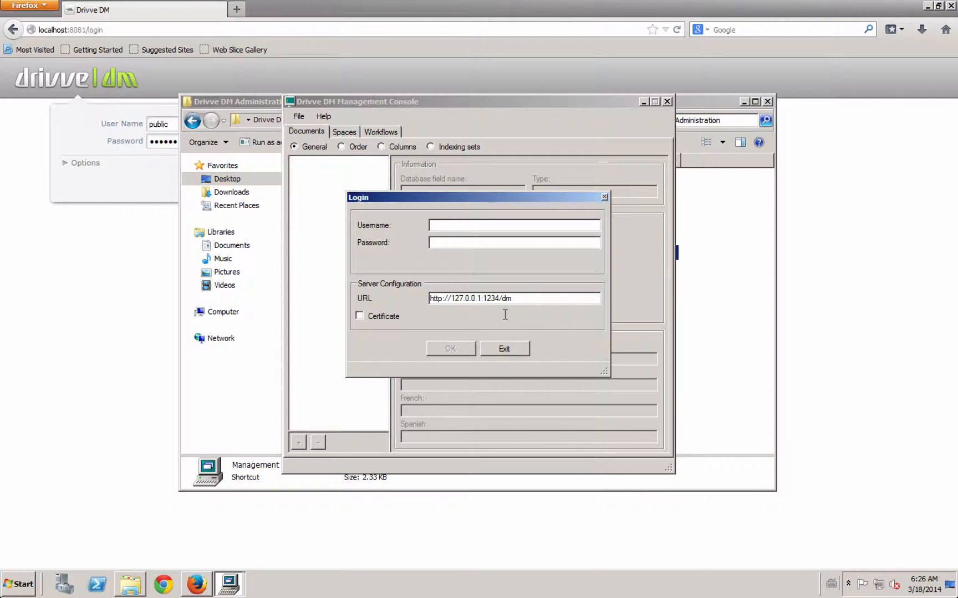
Enter the login username and password, then check the port in the server URL
text(public)
key(Tab)
text(****)
key(BackSpace)
key(BackSpace)
key(BackSpace)
key(BackSpace)
text(public)
drag(501, 298, 486, 300)
click(487, 300)
Log in to 127.0.0.1 and review the Spaces and Workflows settings before returning to Documents
click(448, 349)
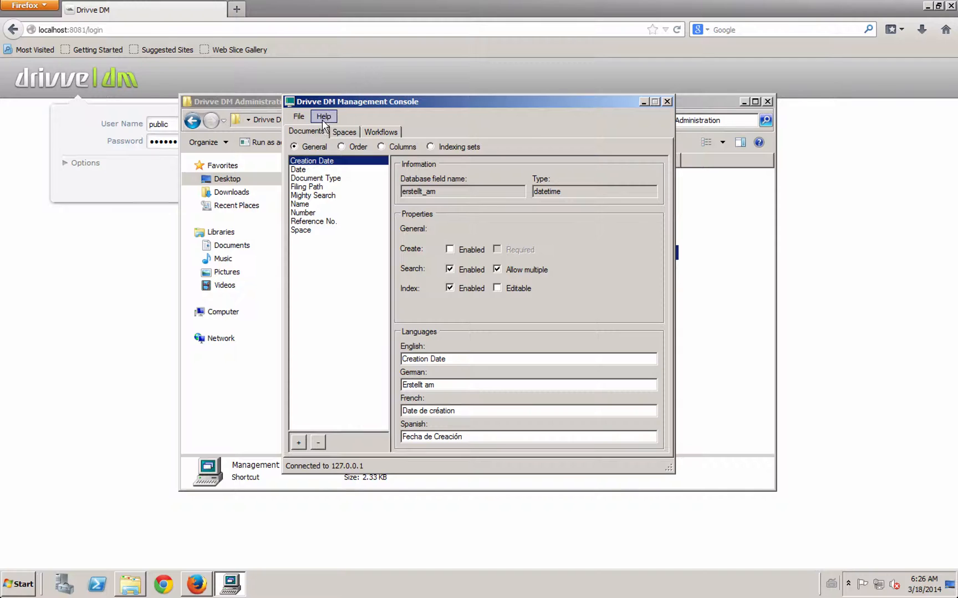
click(349, 136)
click(378, 136)
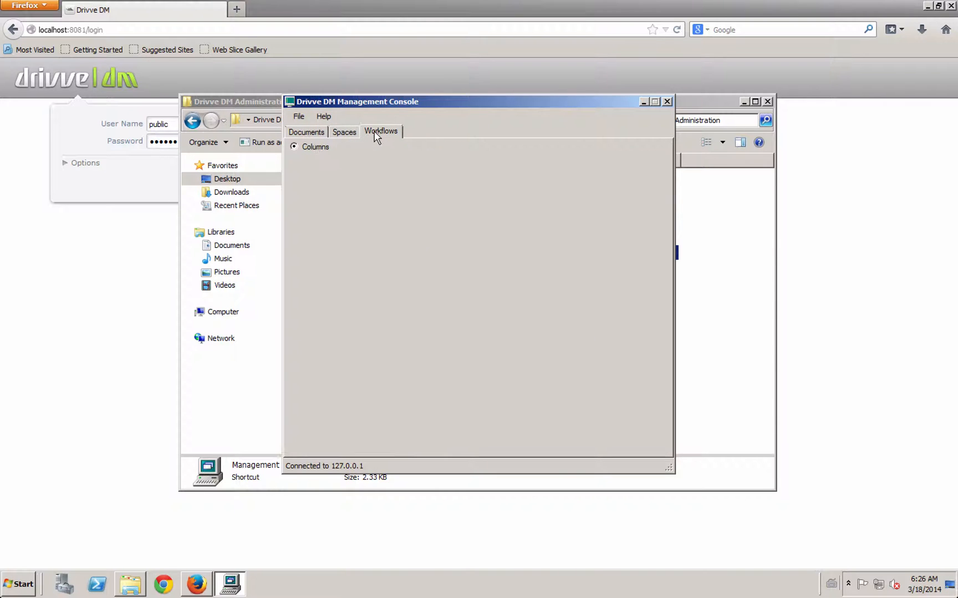
click(312, 135)
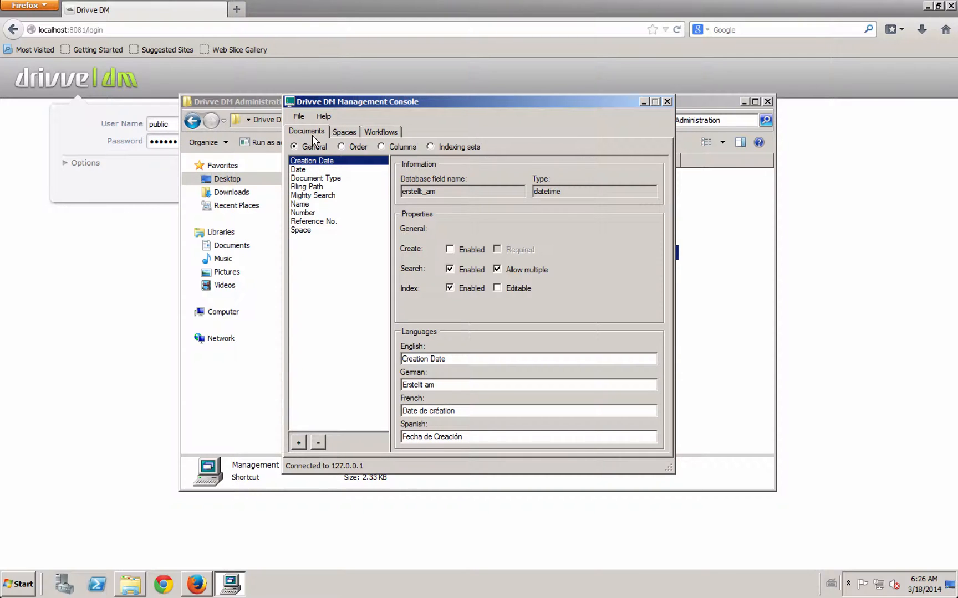
click(350, 134)
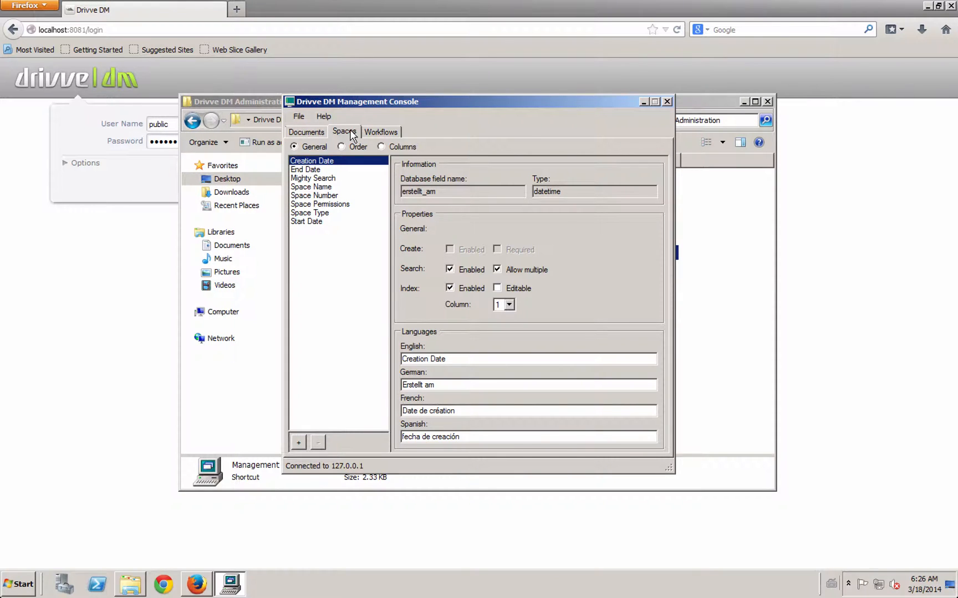
click(393, 132)
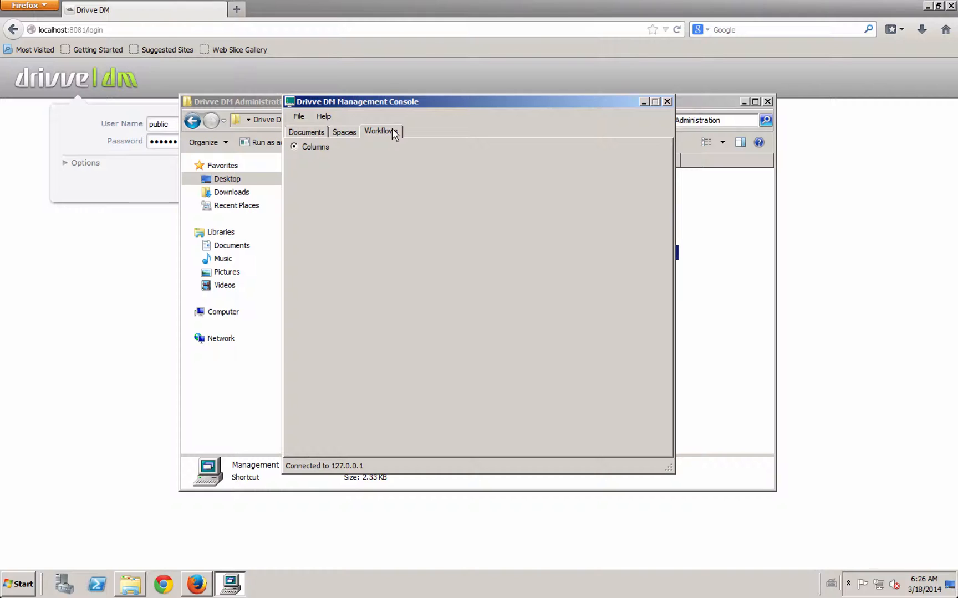
click(310, 133)
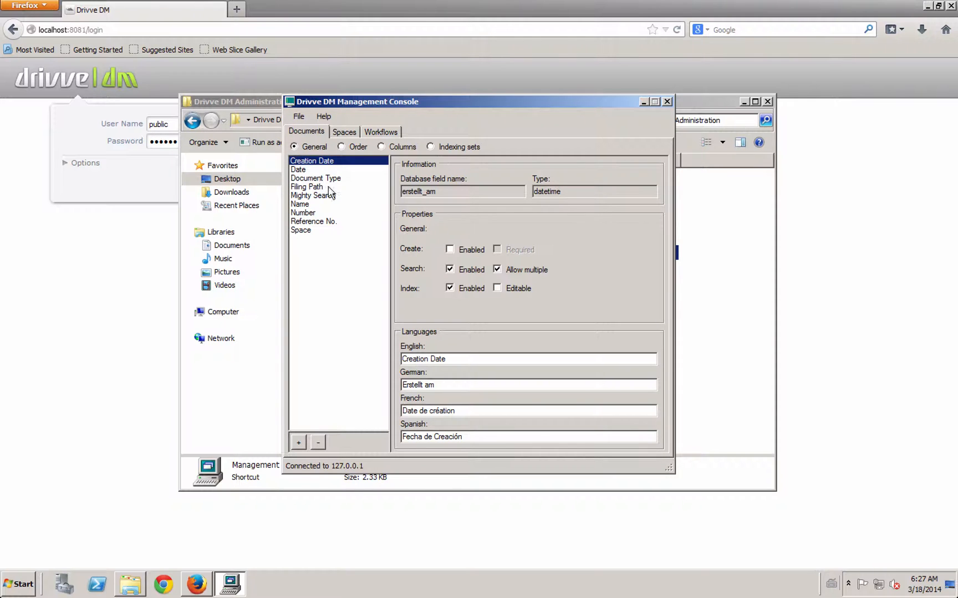
In the field Order view, raise Document Type to second place in the Search list
click(355, 143)
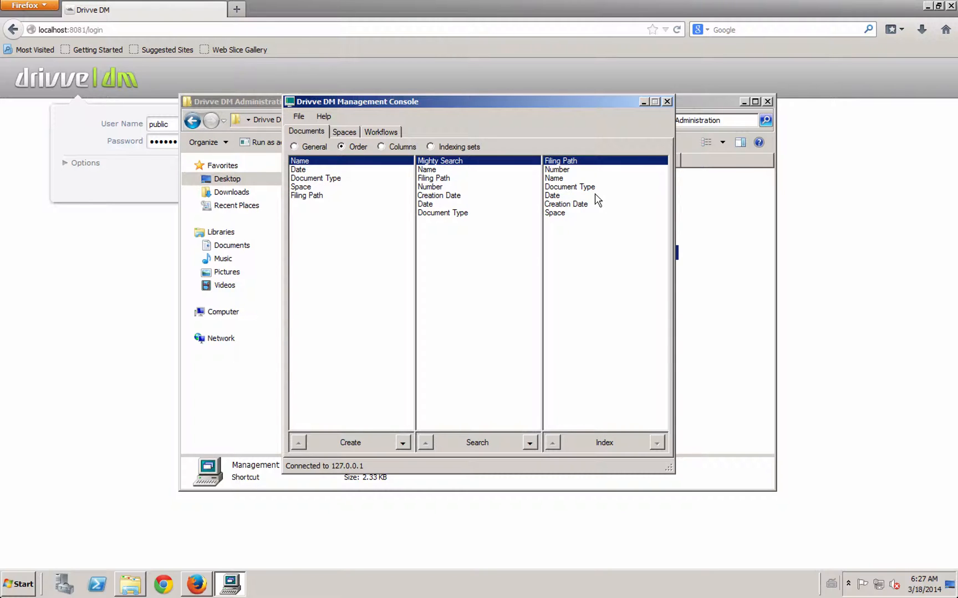
click(474, 216)
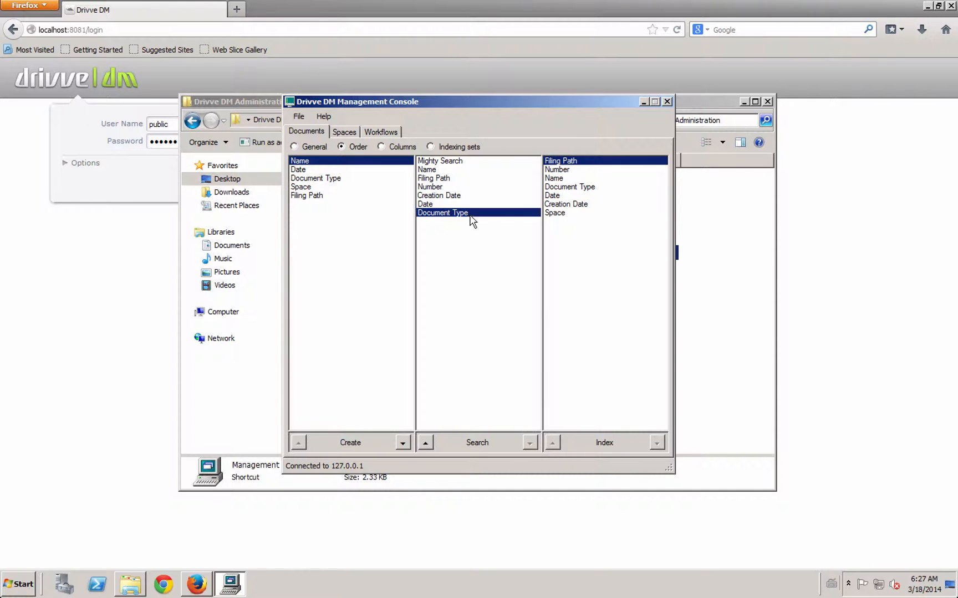
click(429, 444)
click(429, 444)
click(429, 444)
click(429, 444)
click(429, 444)
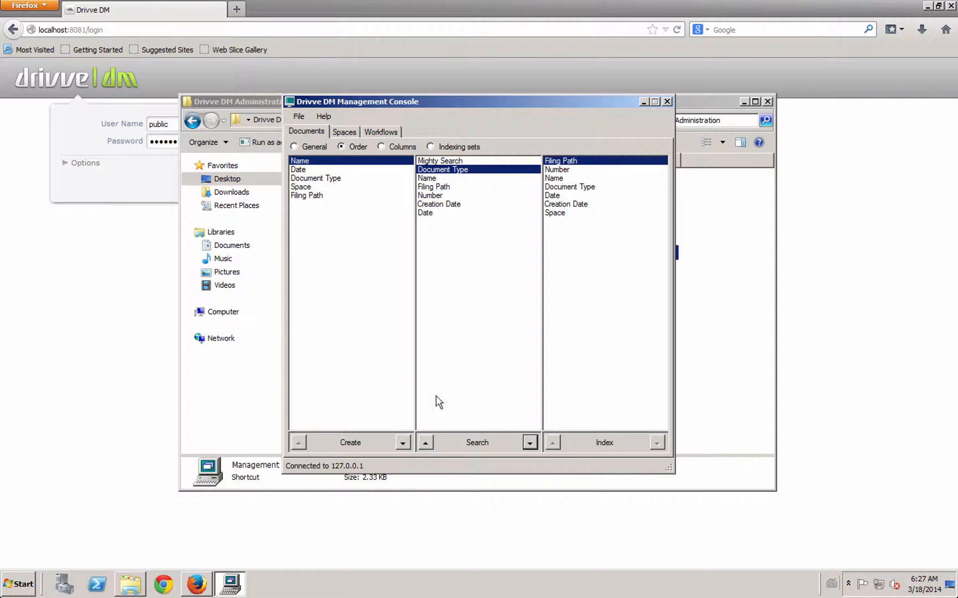
click(393, 148)
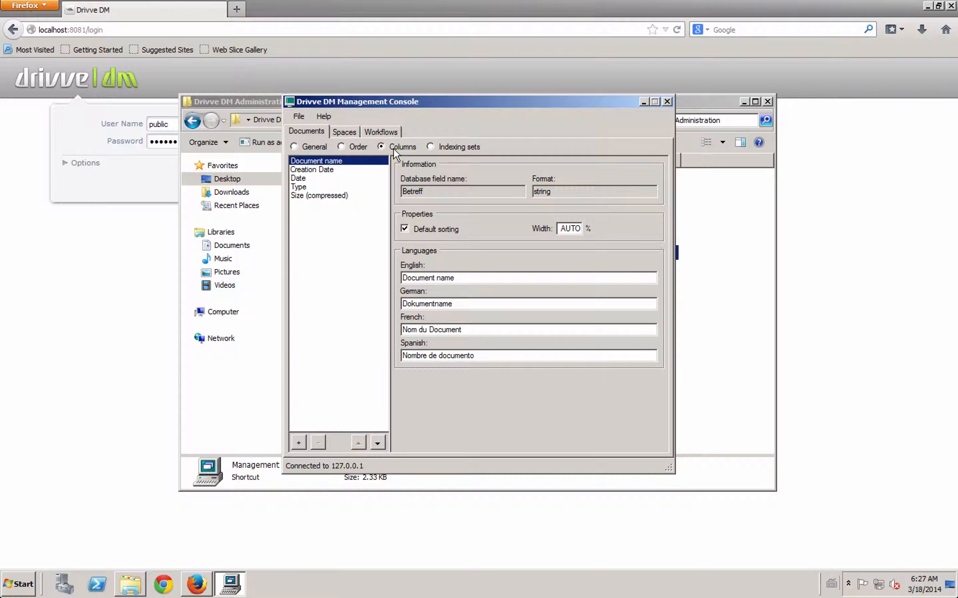
Inspect the Creation Date, Date, Size (compressed) and Type columns and the empty indexing sets
click(340, 170)
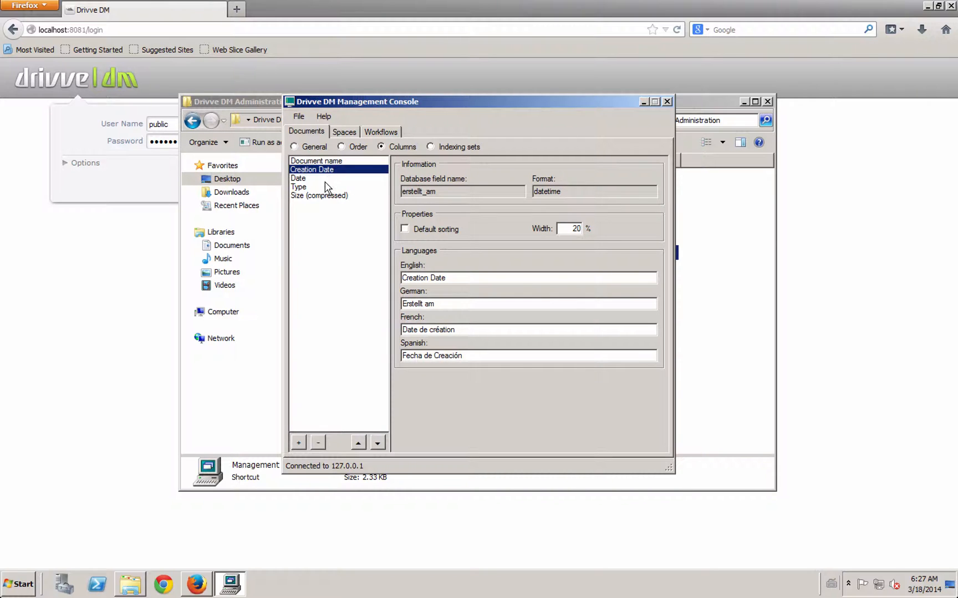
click(326, 180)
click(333, 196)
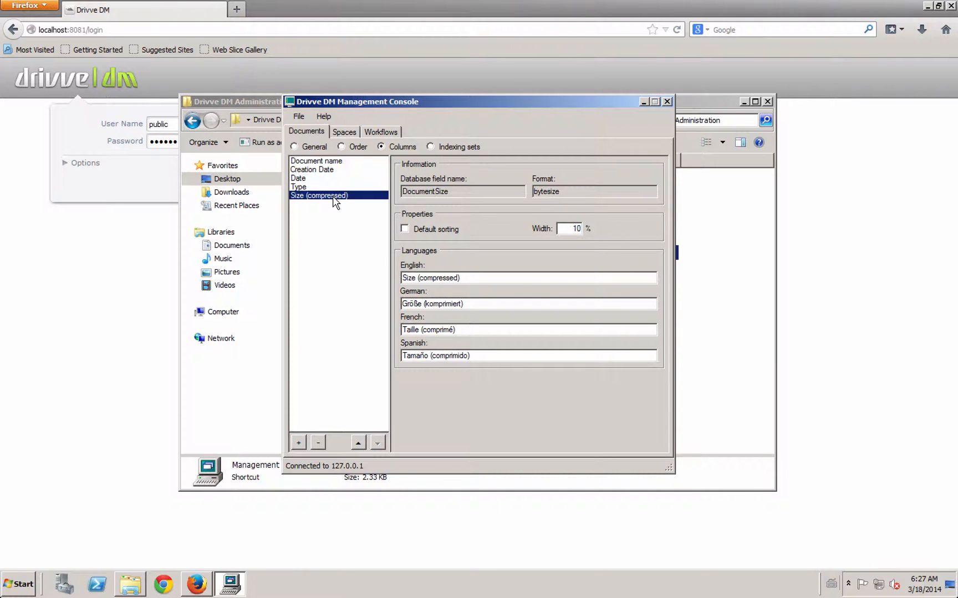
click(325, 187)
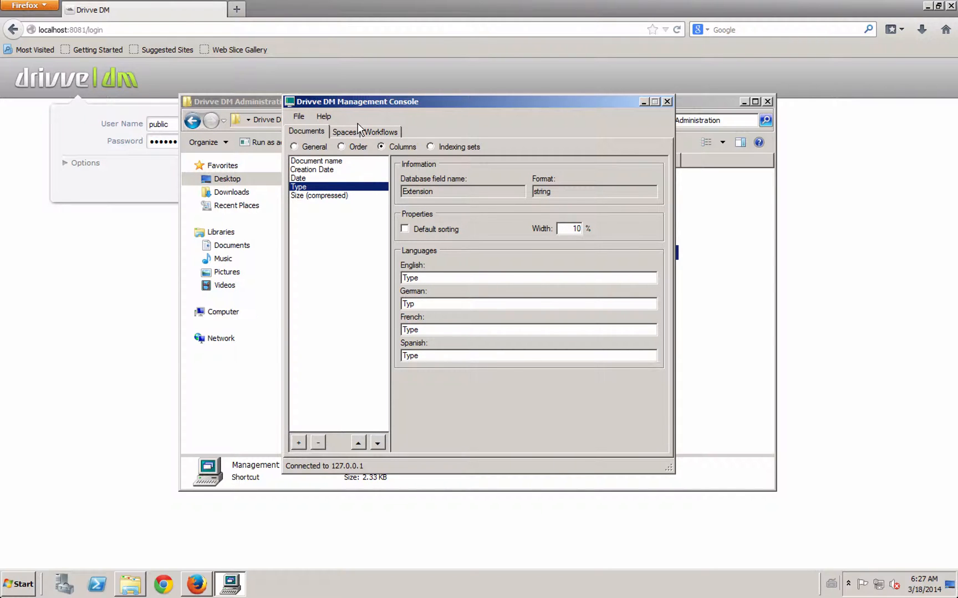
click(443, 147)
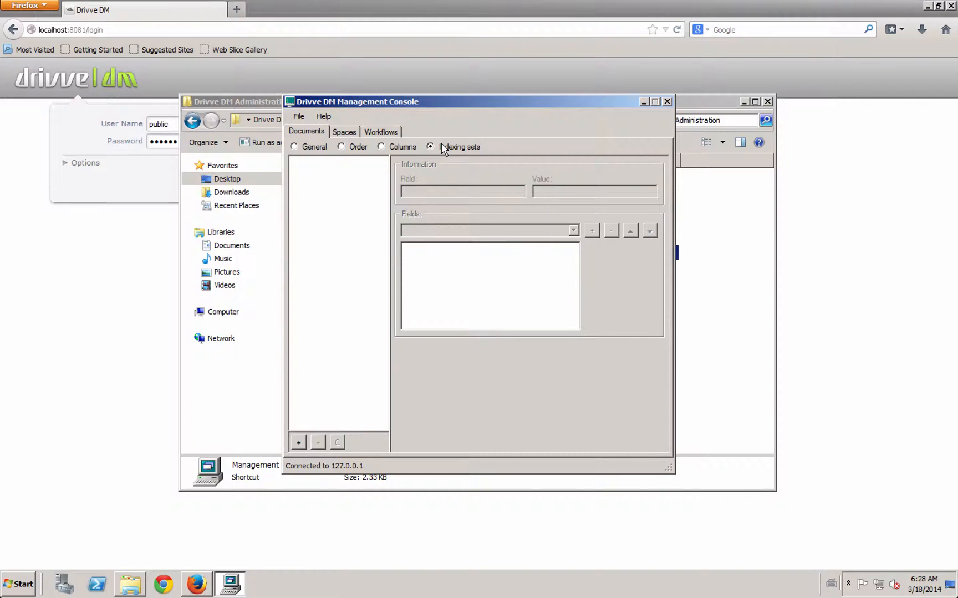
click(310, 149)
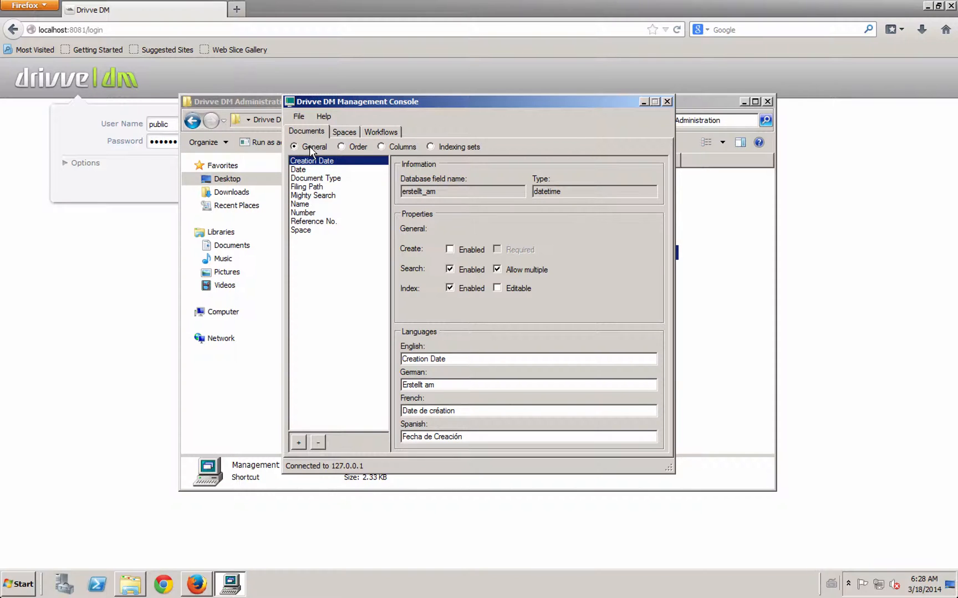
click(306, 221)
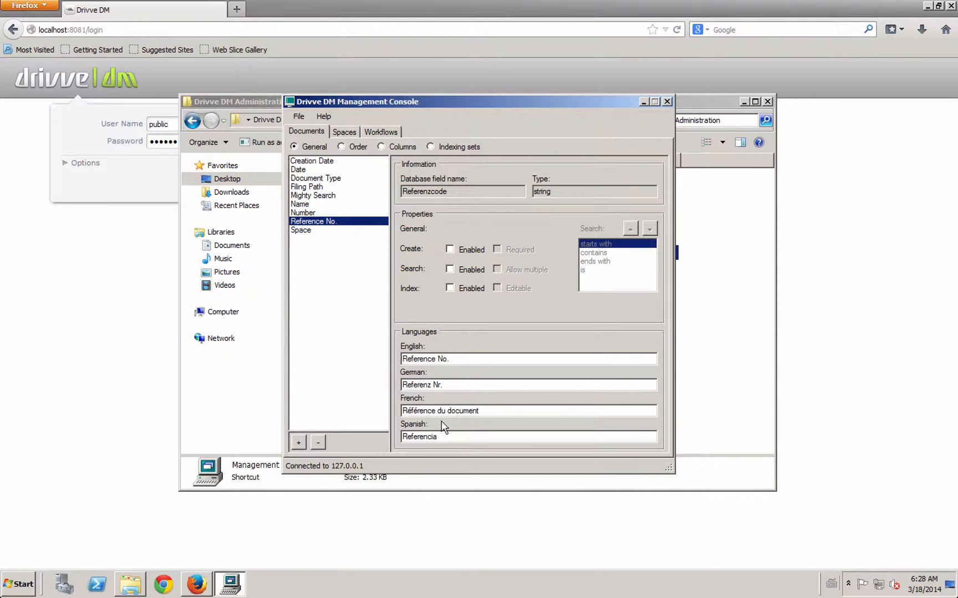
click(450, 249)
click(450, 269)
click(450, 288)
click(450, 288)
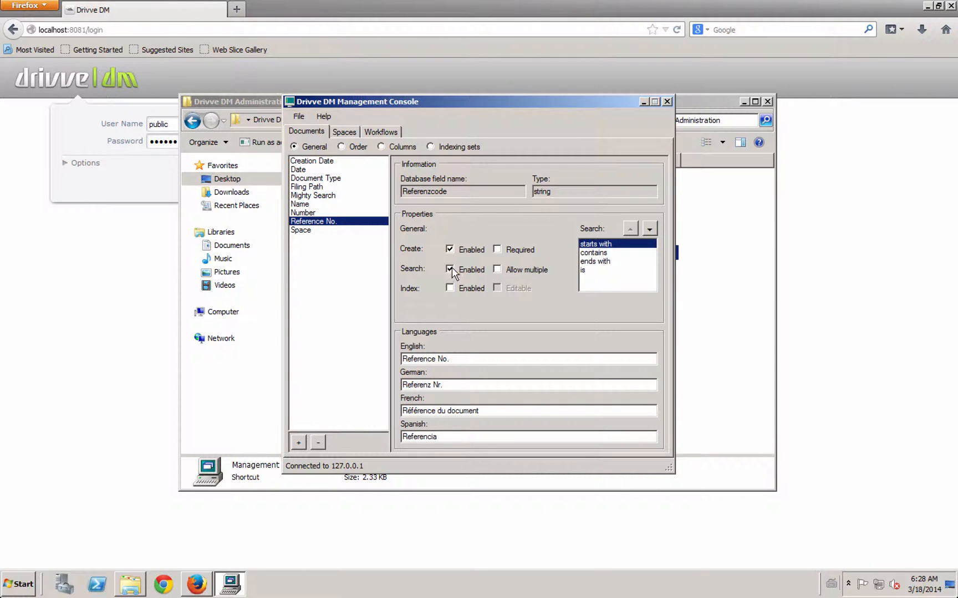
click(450, 269)
click(450, 250)
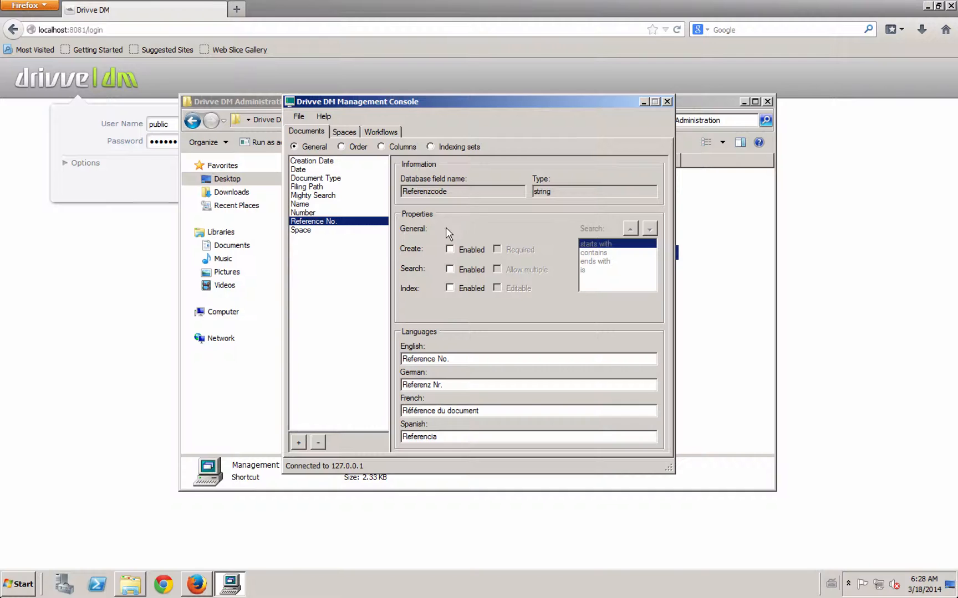
Create a new string database field named invoicenum with caption invoicenum
click(297, 443)
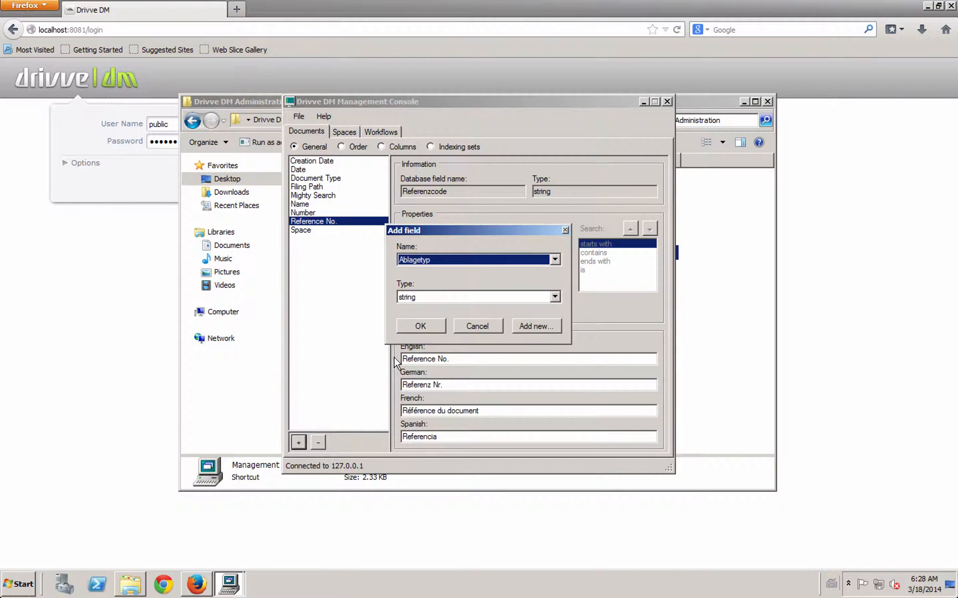
click(520, 261)
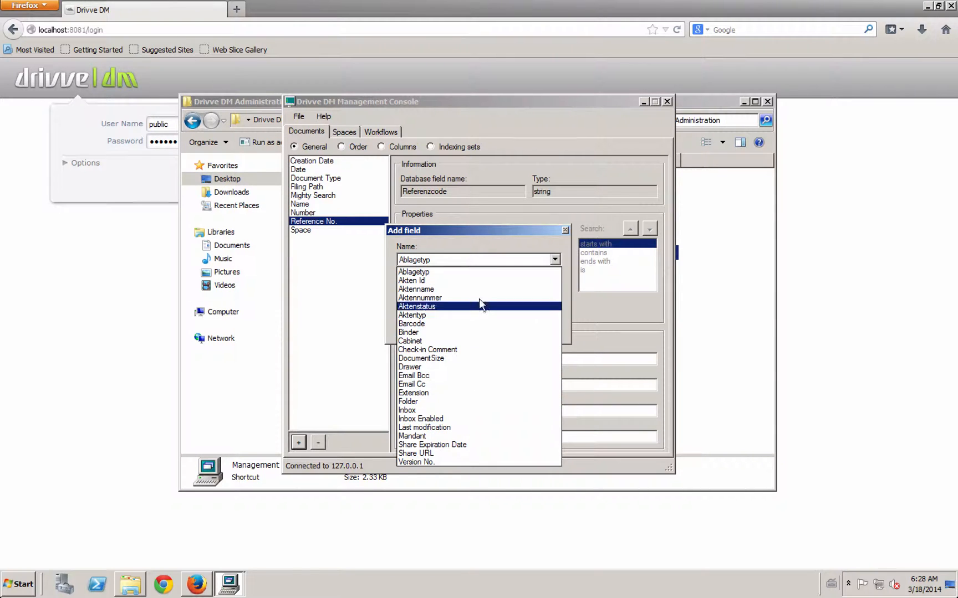
click(489, 235)
click(538, 327)
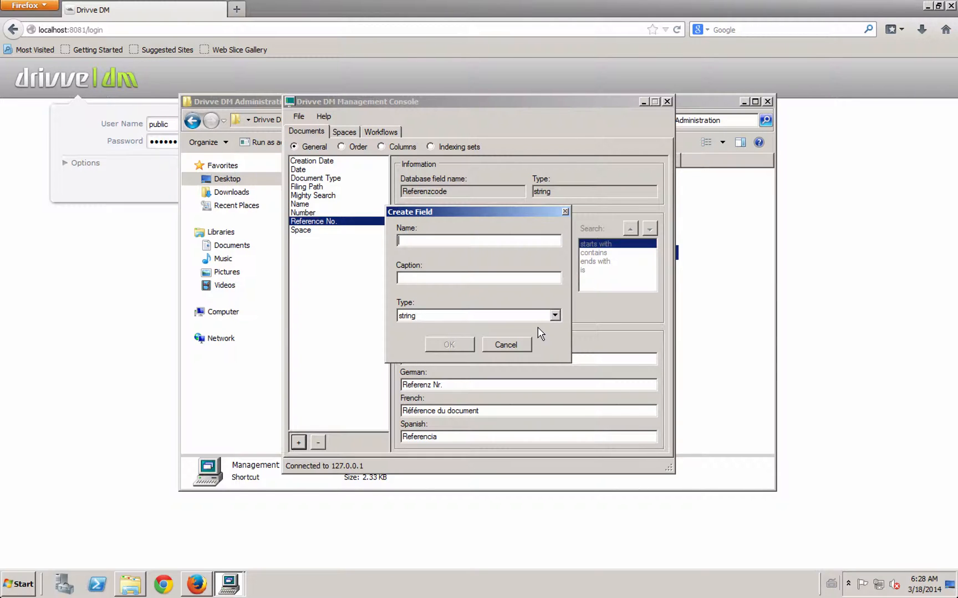
text(invoicenum)
key(Tab)
text(invoicenum)
click(443, 316)
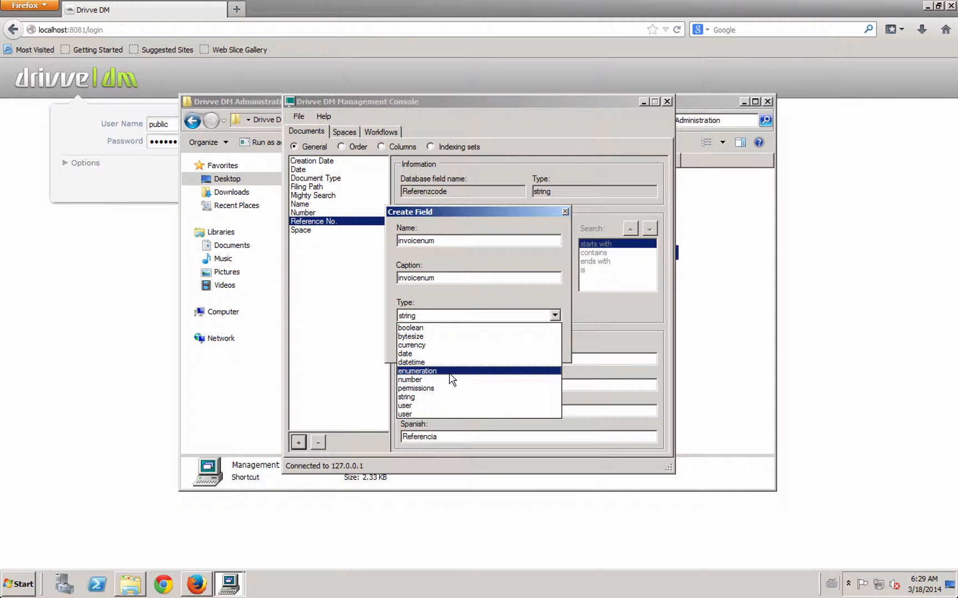
click(424, 397)
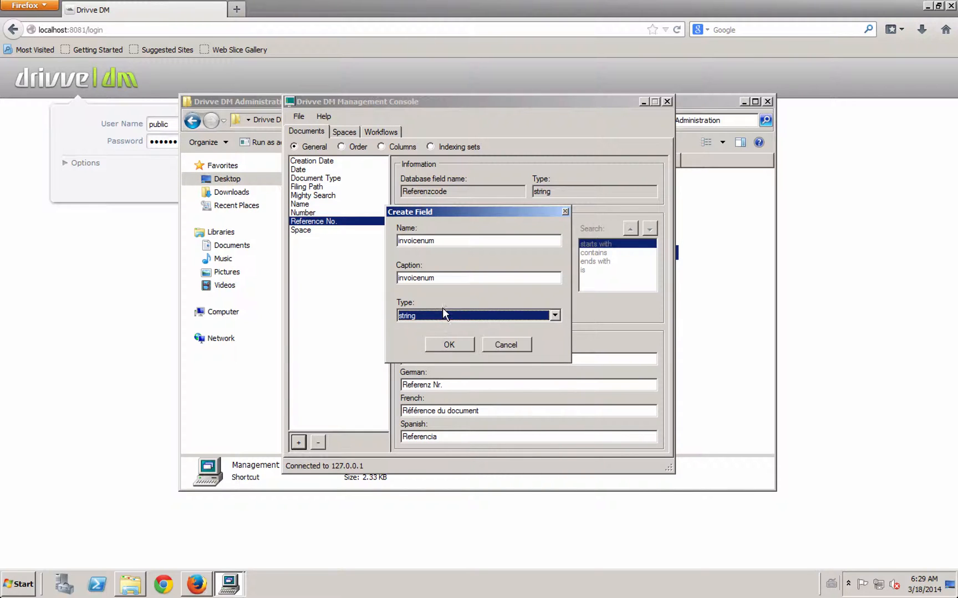
click(449, 346)
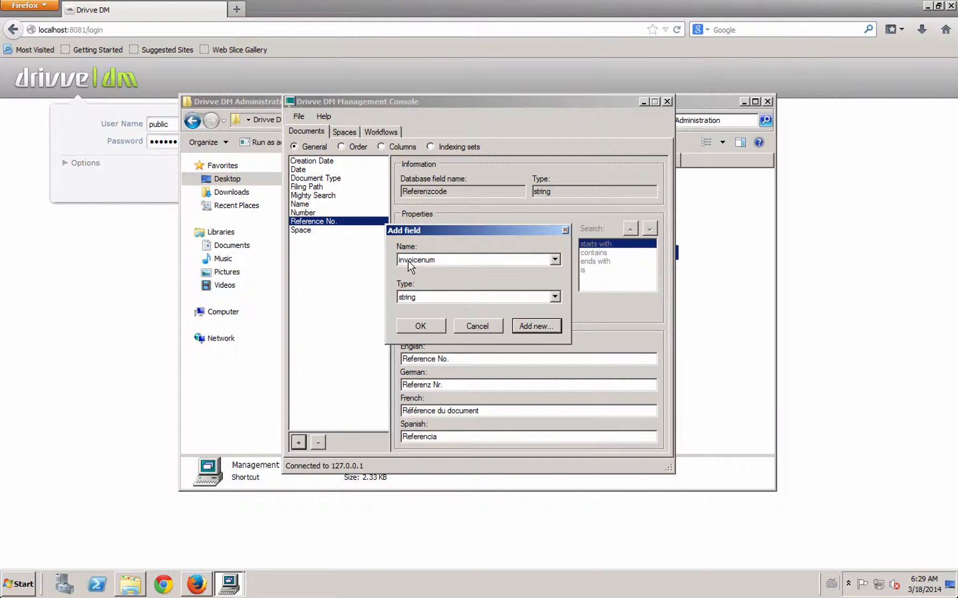
Add invoicenum to the document fields with Create and Search enabled and English caption Invoice Number
click(420, 327)
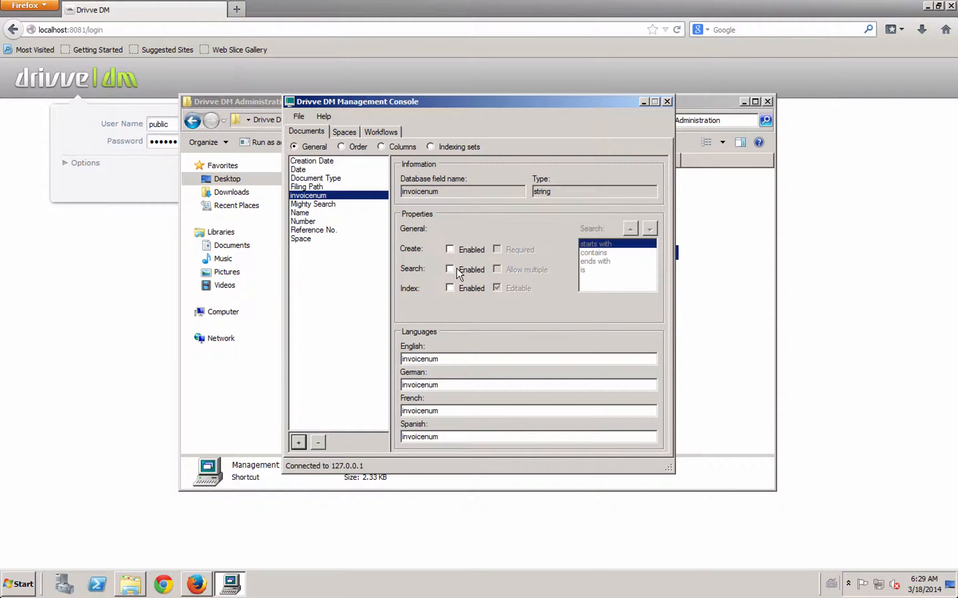
click(455, 251)
click(450, 270)
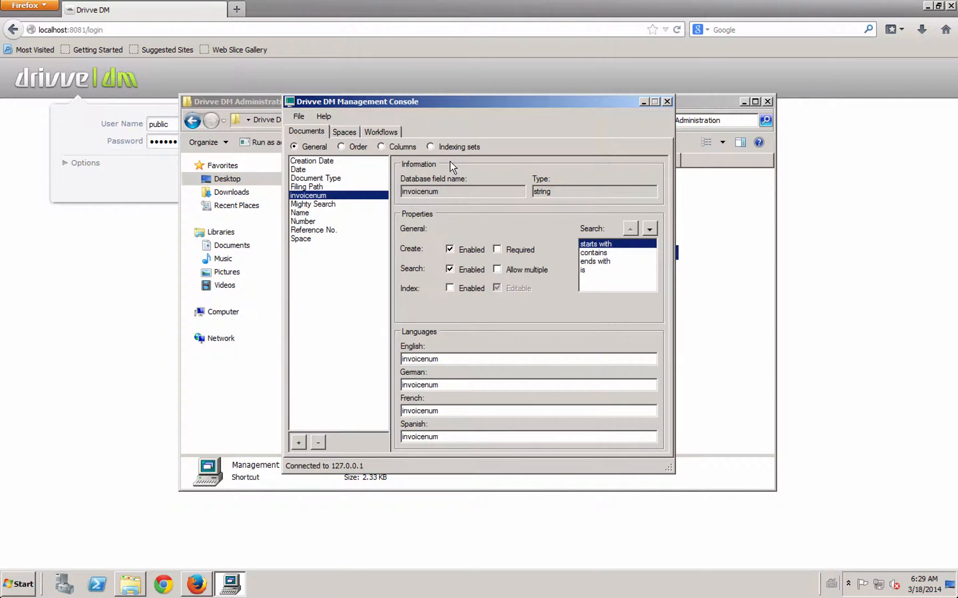
double_click(420, 360)
text(Invoice Number)
Save the console configuration and log in to the web client
click(298, 117)
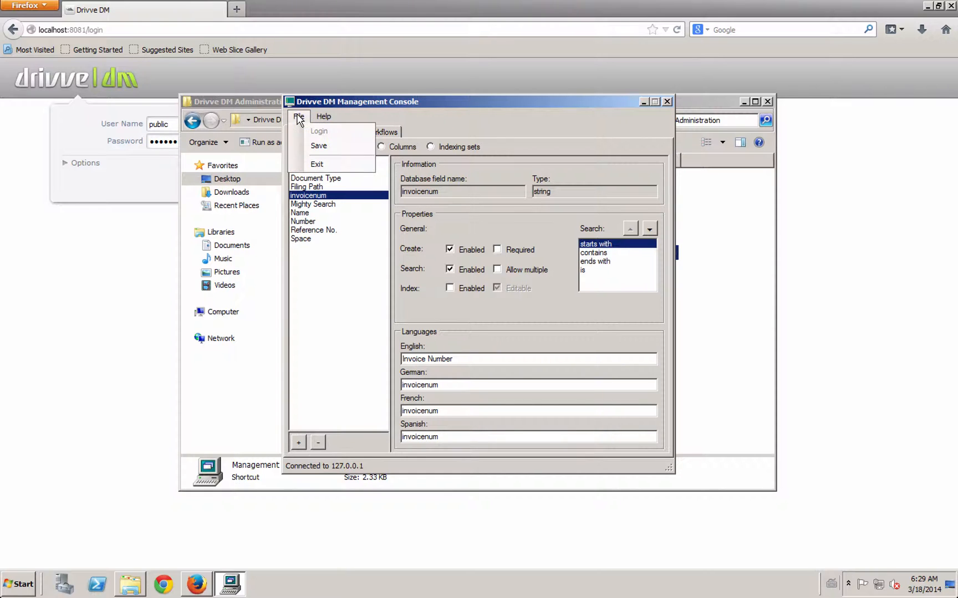
click(311, 145)
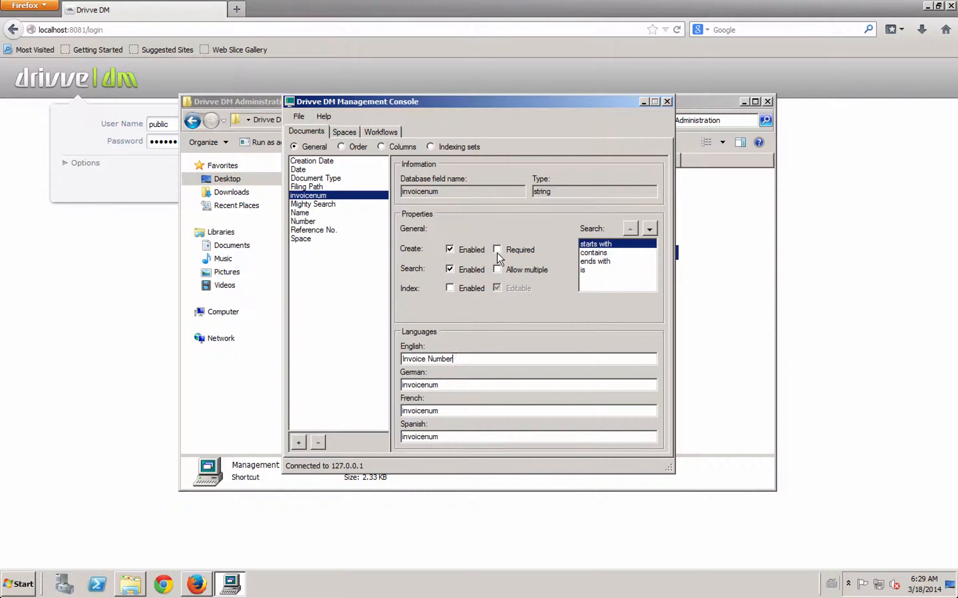
click(130, 287)
click(230, 191)
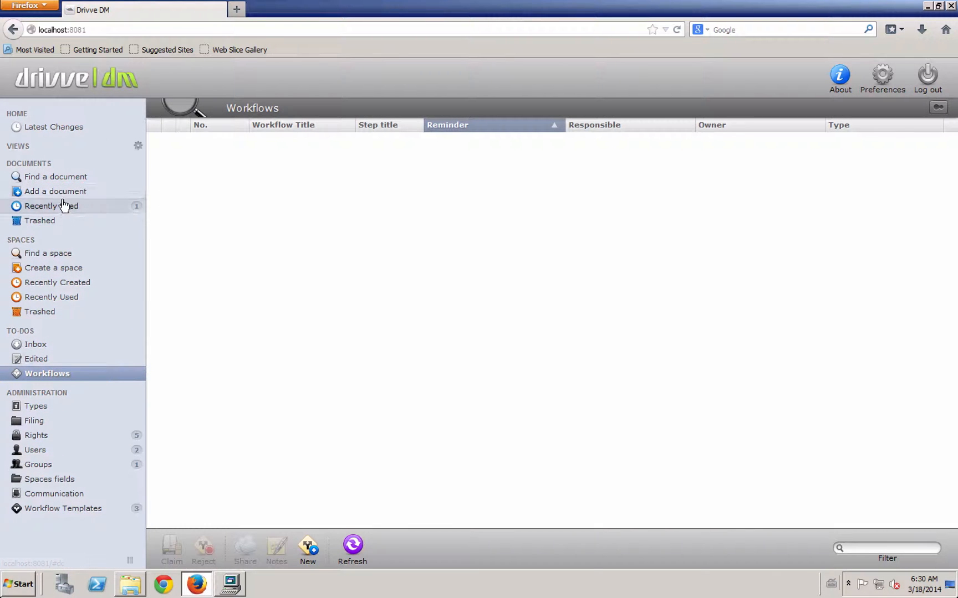
Confirm Invoice Number appears on the Add a document form and choose it as the search field
click(62, 193)
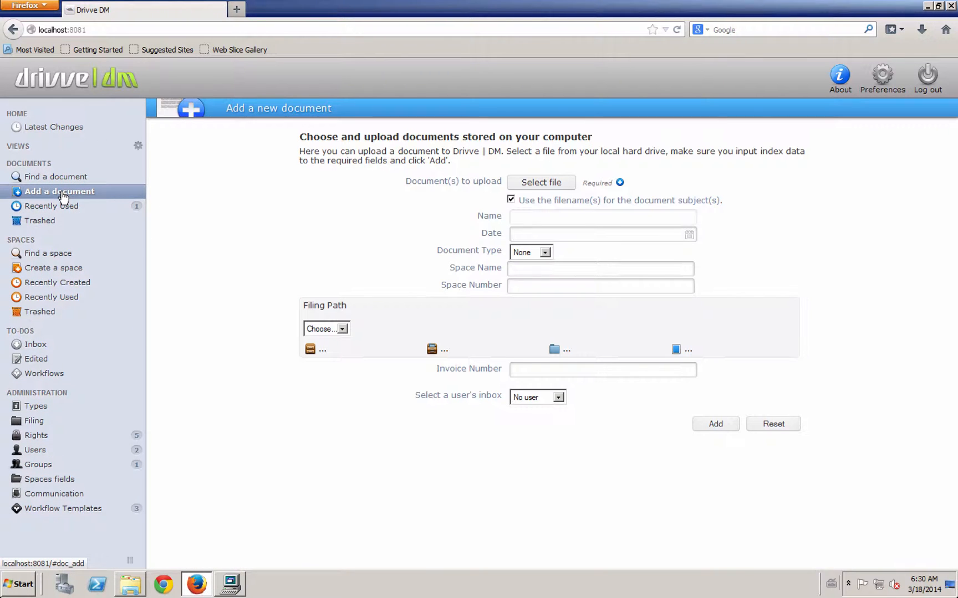
click(525, 369)
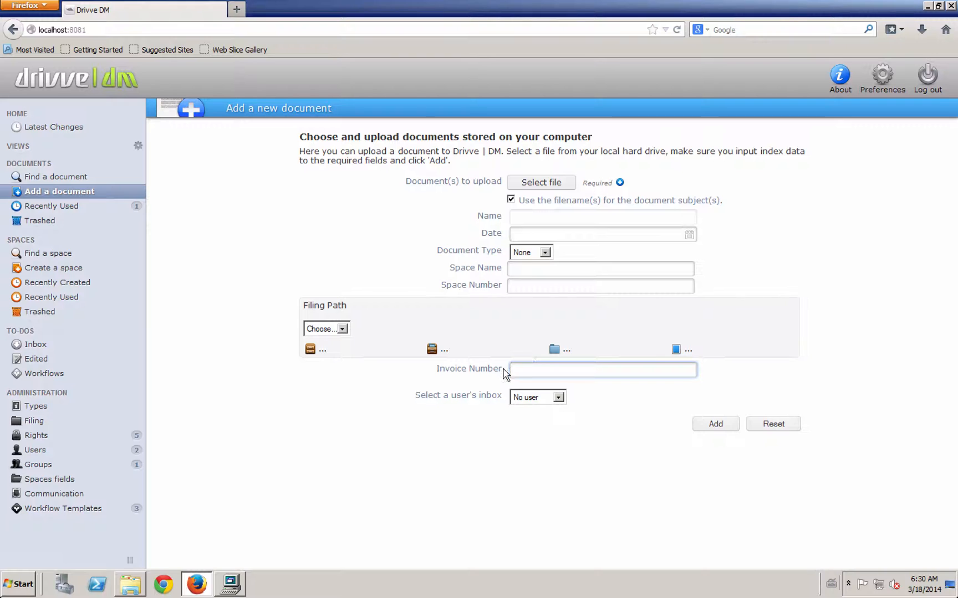
click(66, 176)
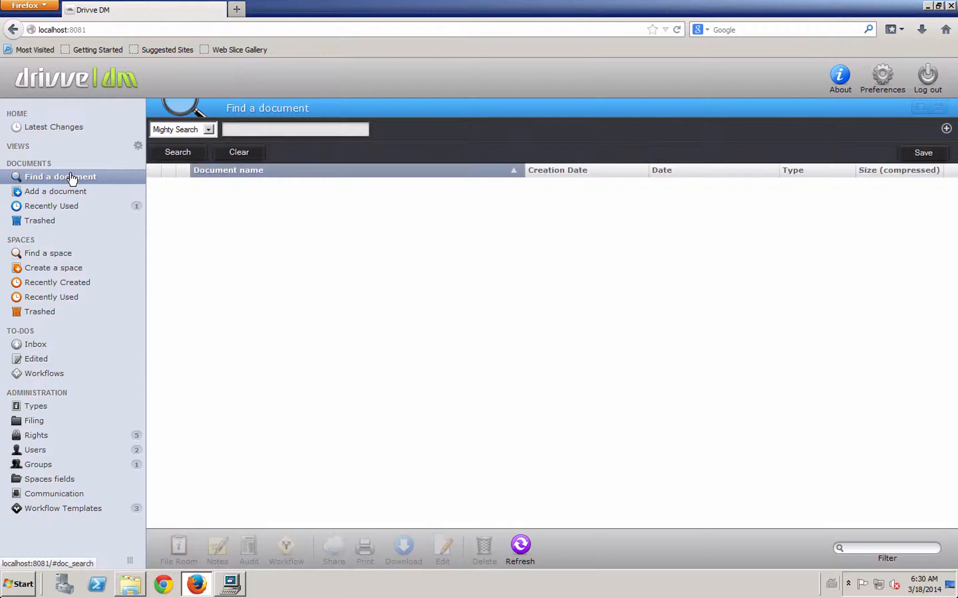
click(209, 131)
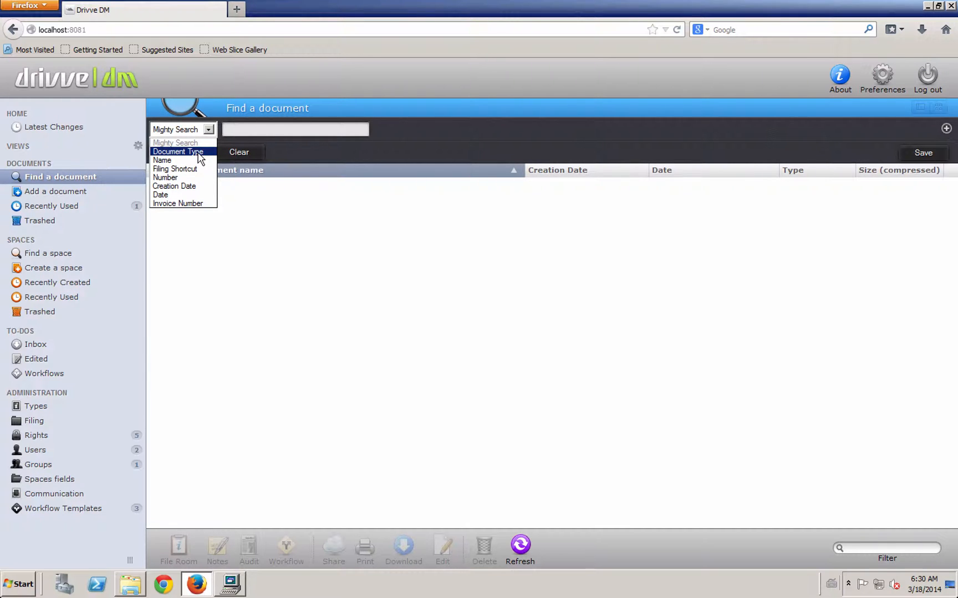
click(182, 205)
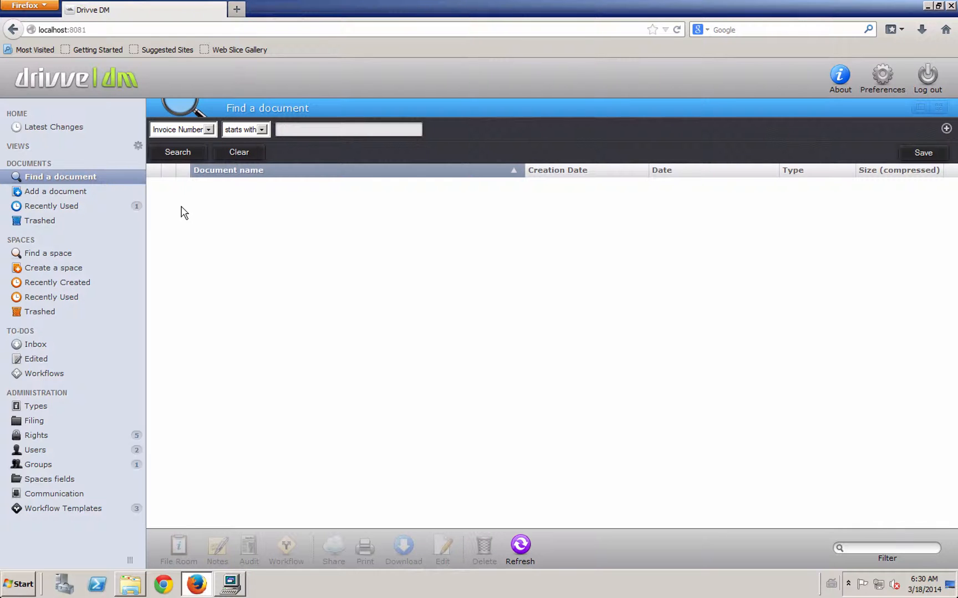
Keep the starts with match and try entering invoice number 16262 as search text
click(261, 130)
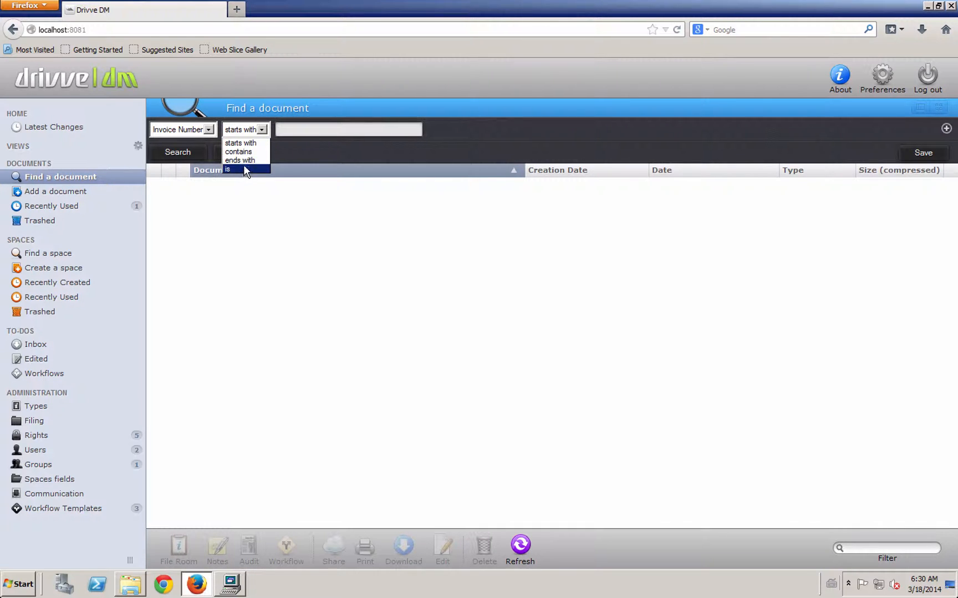
click(302, 132)
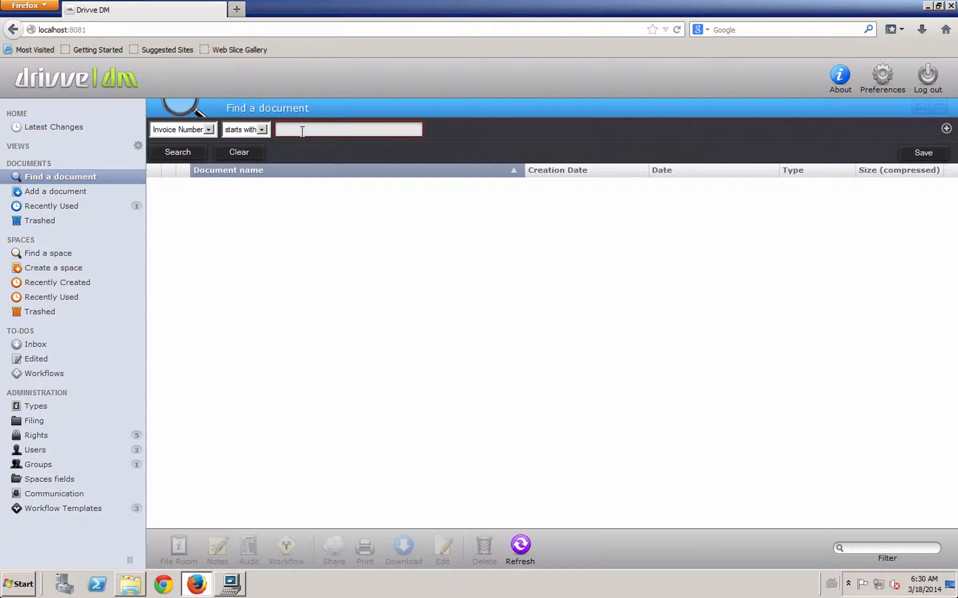
text(16262)
key(BackSpace)
key(BackSpace)
key(BackSpace)
Preview the recently used Drivve_SSO_Feature_Matrix.pdf and view its file room properties
click(91, 210)
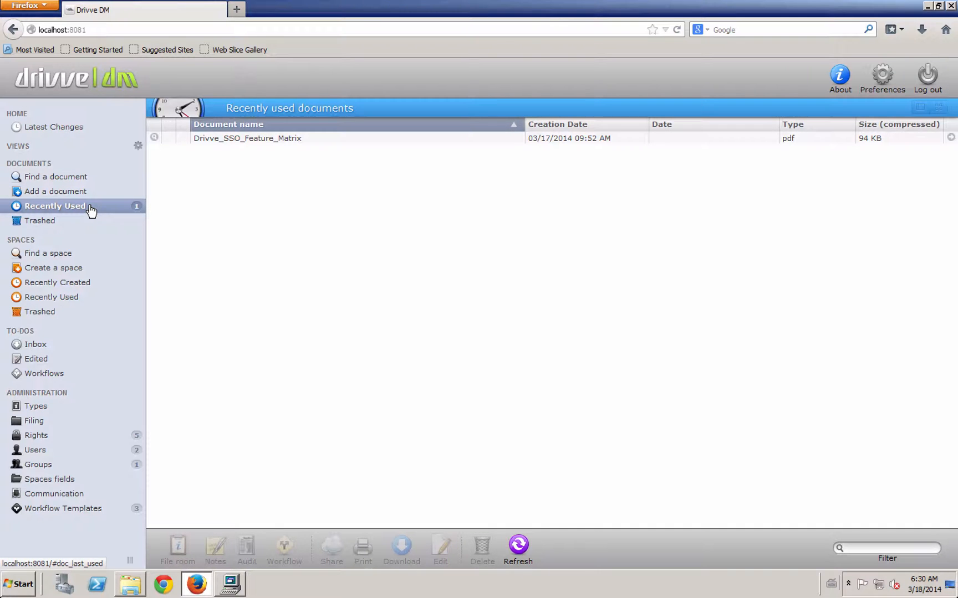
click(177, 138)
click(154, 138)
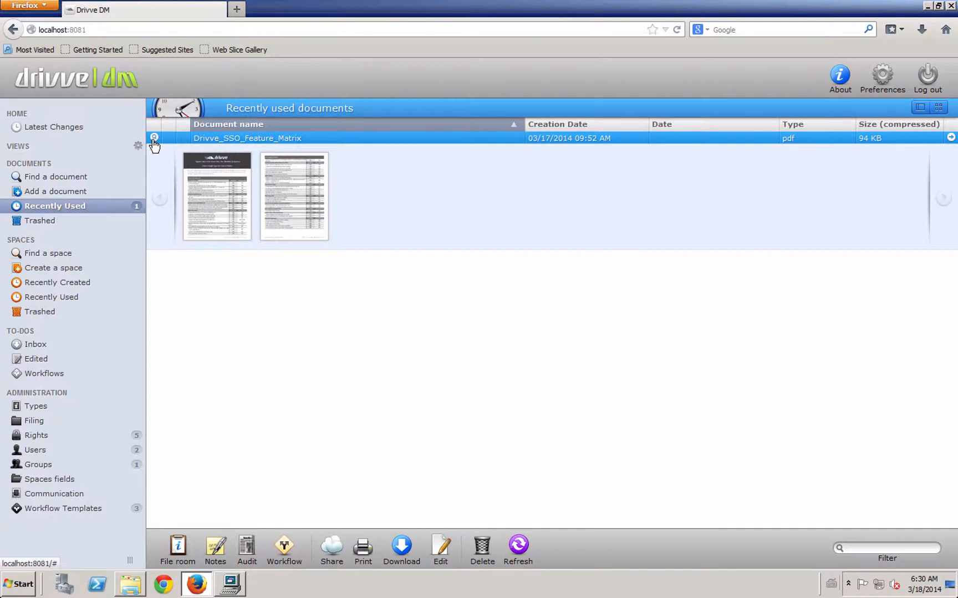
click(154, 139)
click(89, 178)
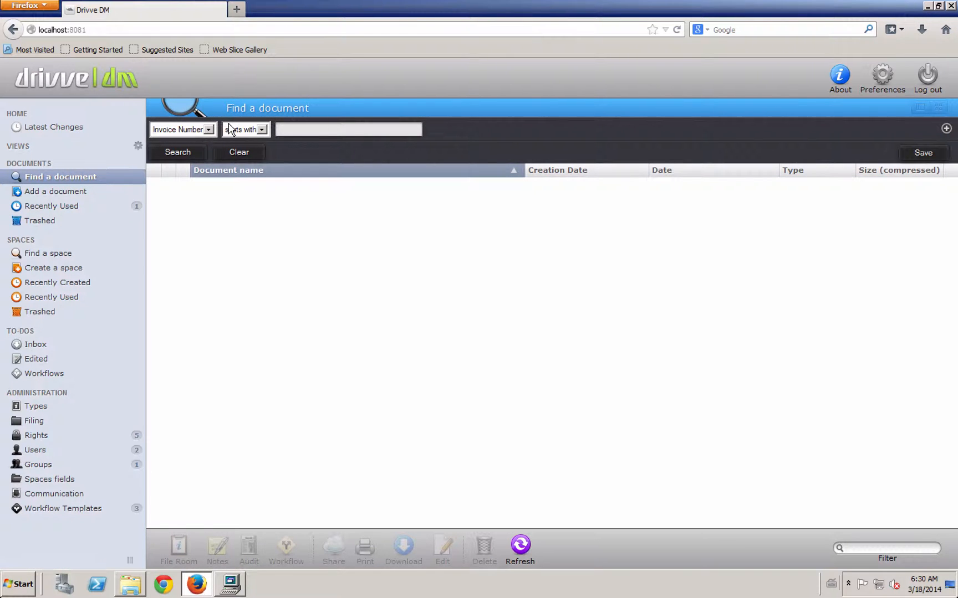
click(75, 205)
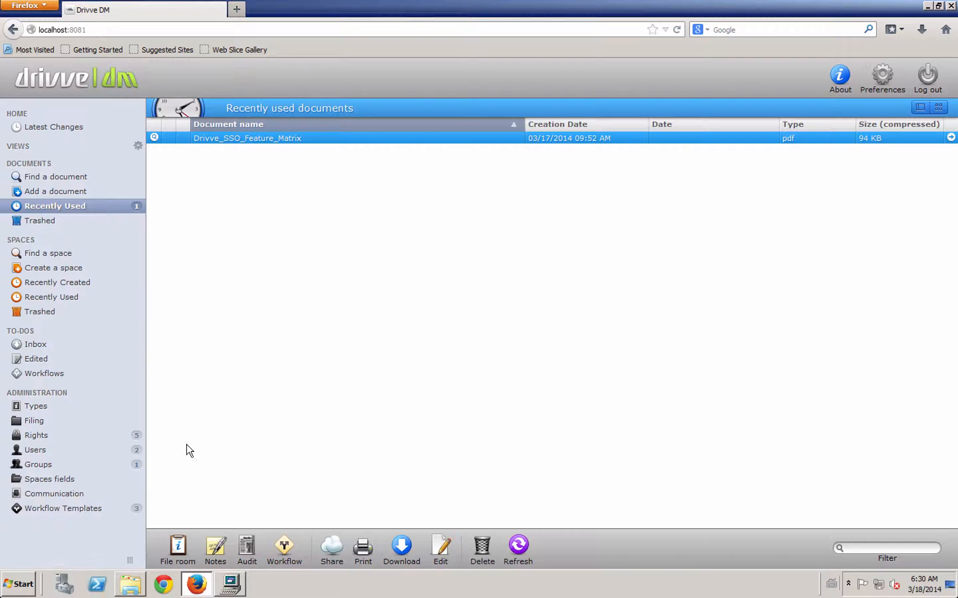
click(177, 548)
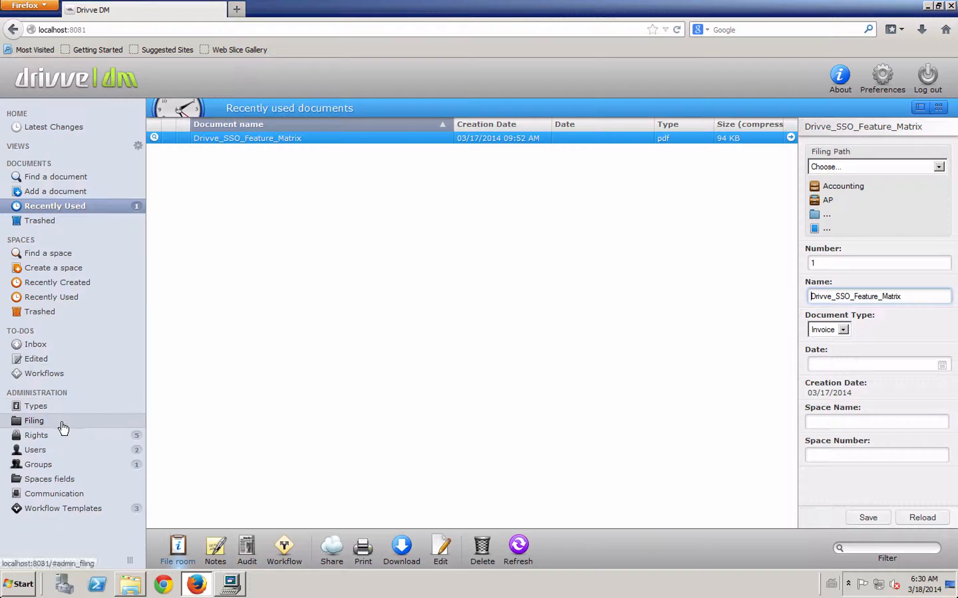
Create an indexing set named invoice keyed on the Document Type field with value Invoice
click(230, 584)
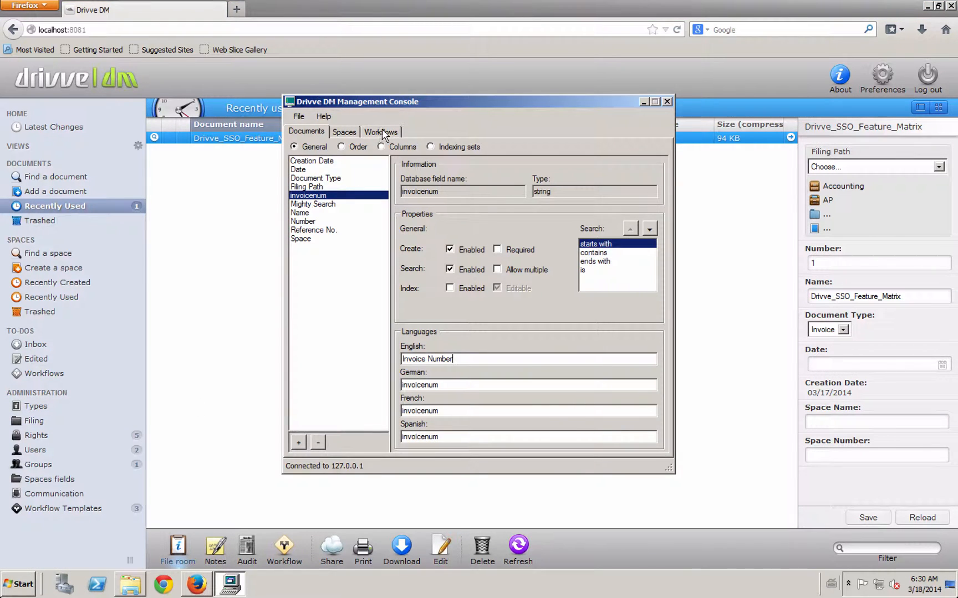
click(441, 149)
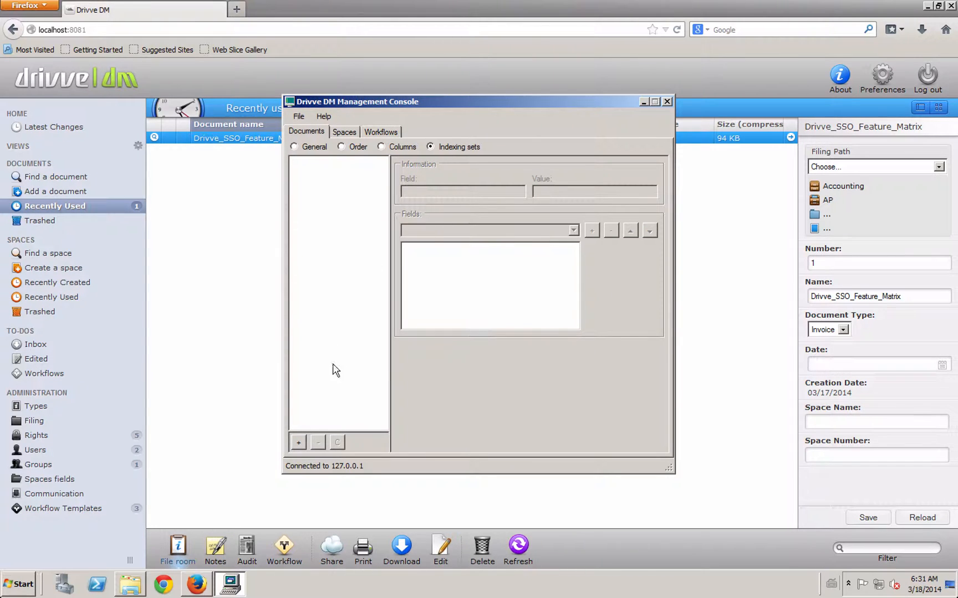
click(299, 443)
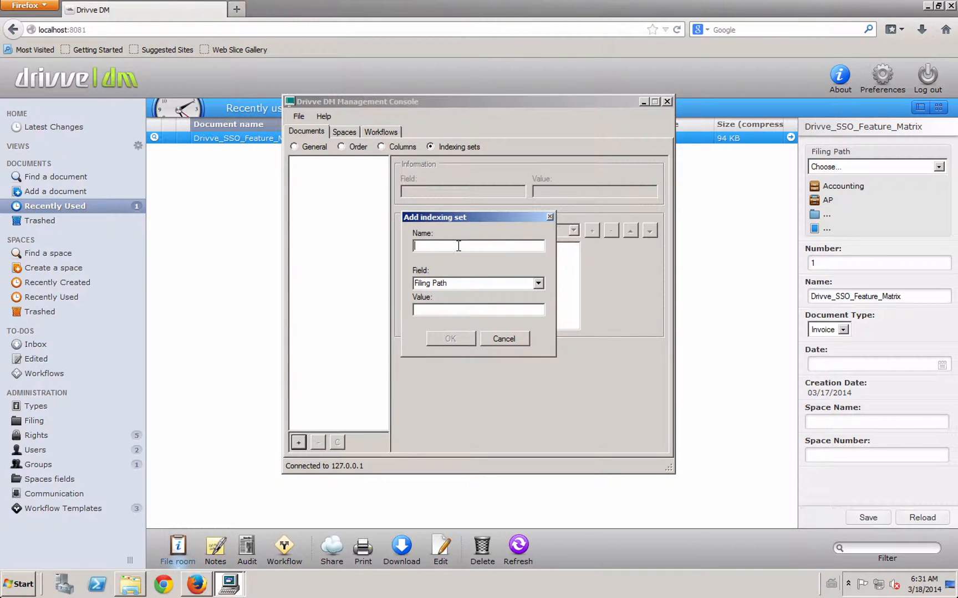
text(invoice)
click(537, 283)
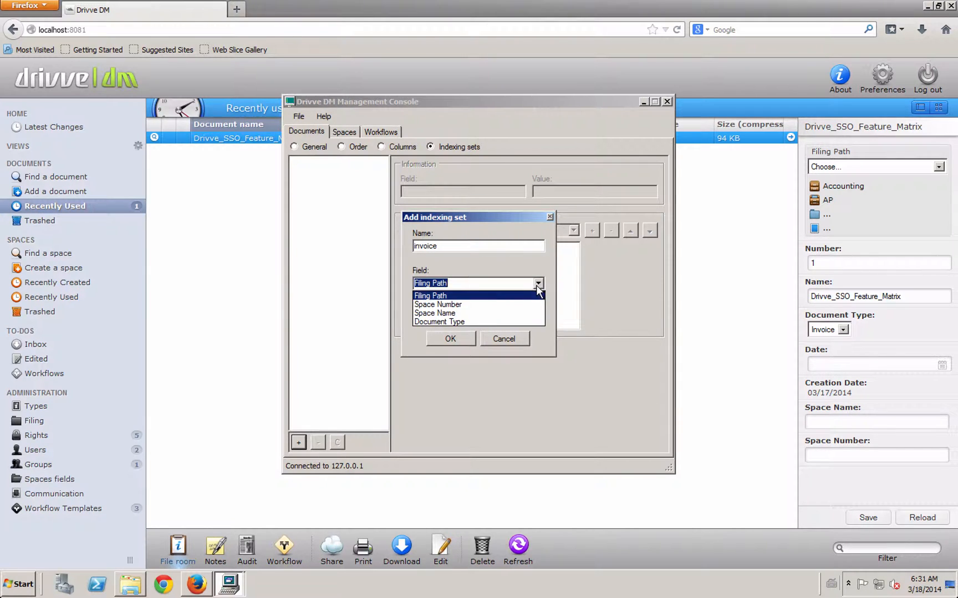
click(461, 322)
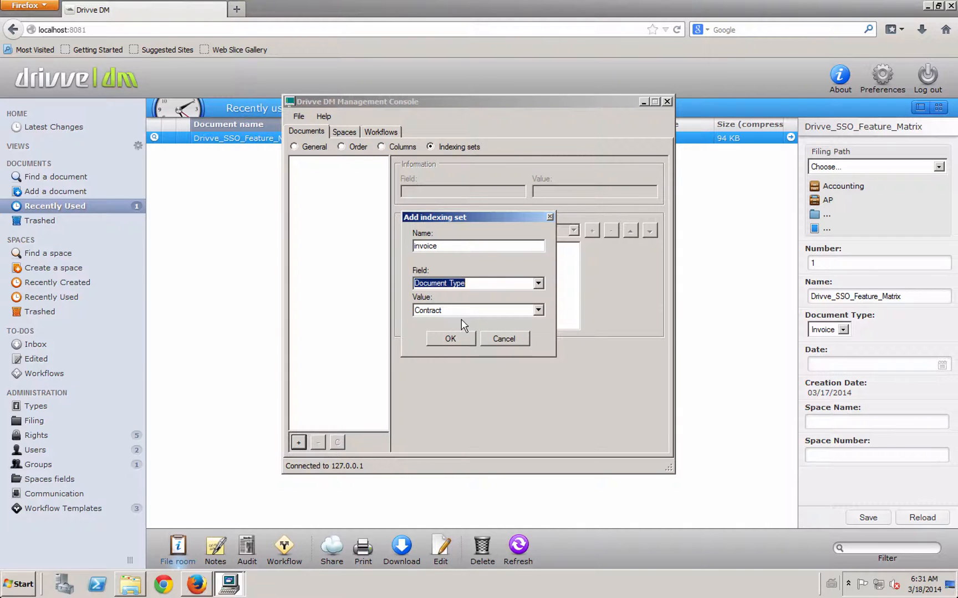
click(505, 318)
click(455, 335)
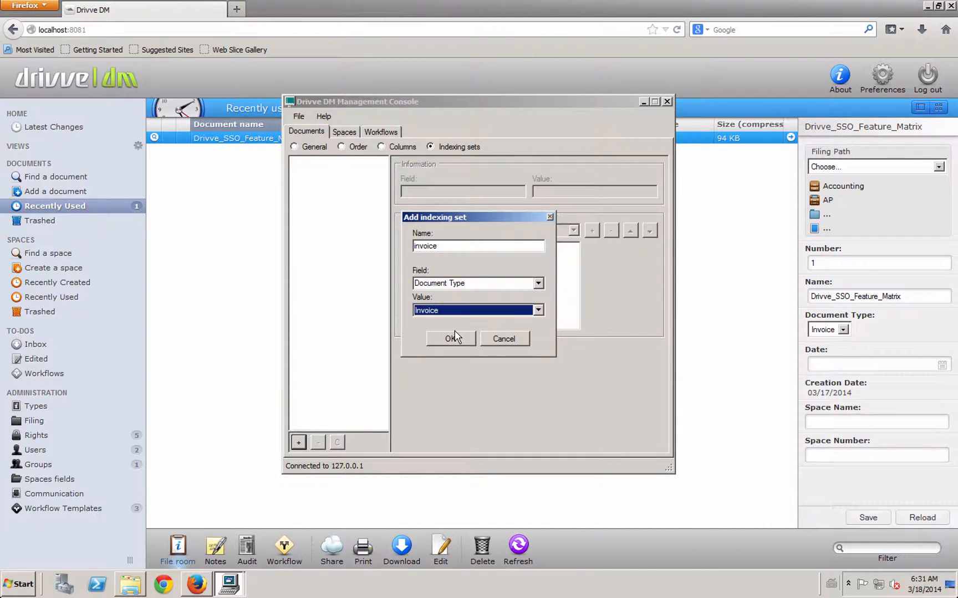
click(451, 339)
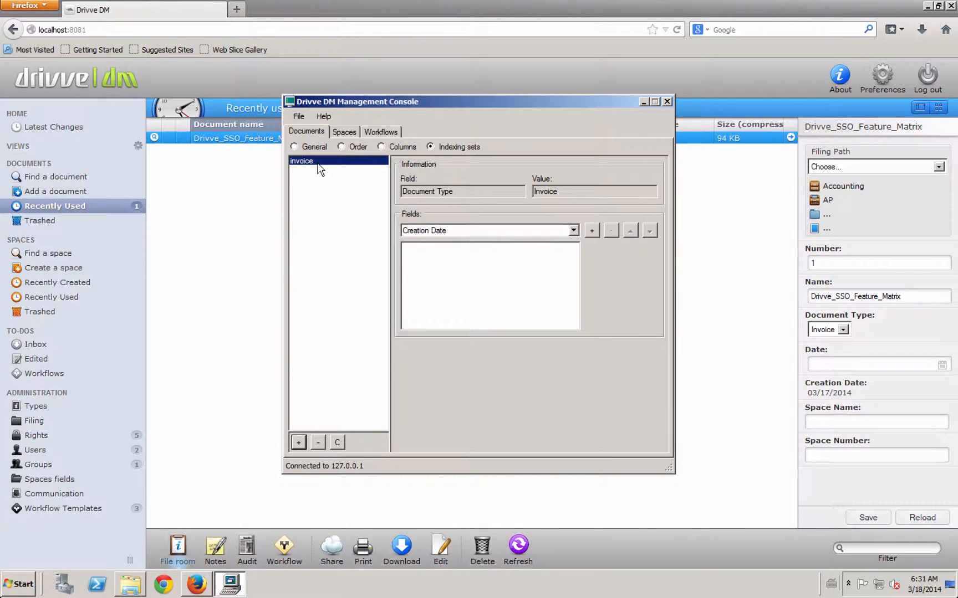
Add Creation Date, invoicenum and Name to the invoice indexing set and save the configuration
click(591, 230)
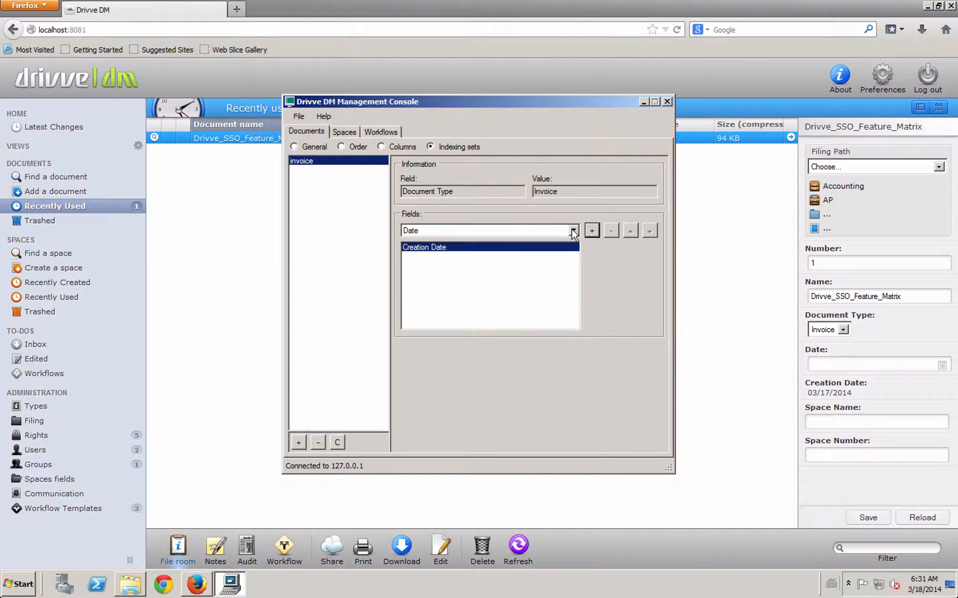
click(573, 231)
click(495, 259)
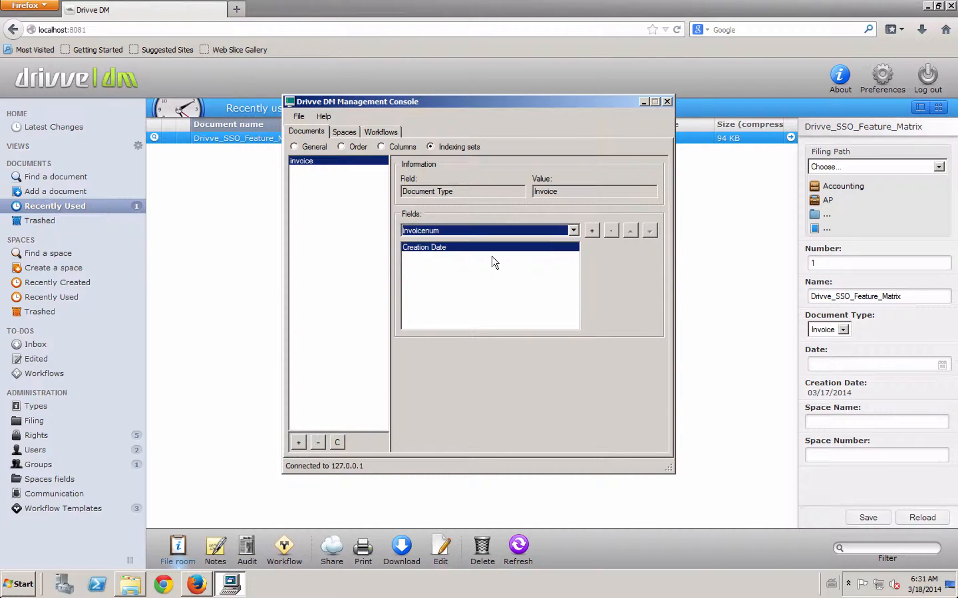
click(592, 232)
click(573, 230)
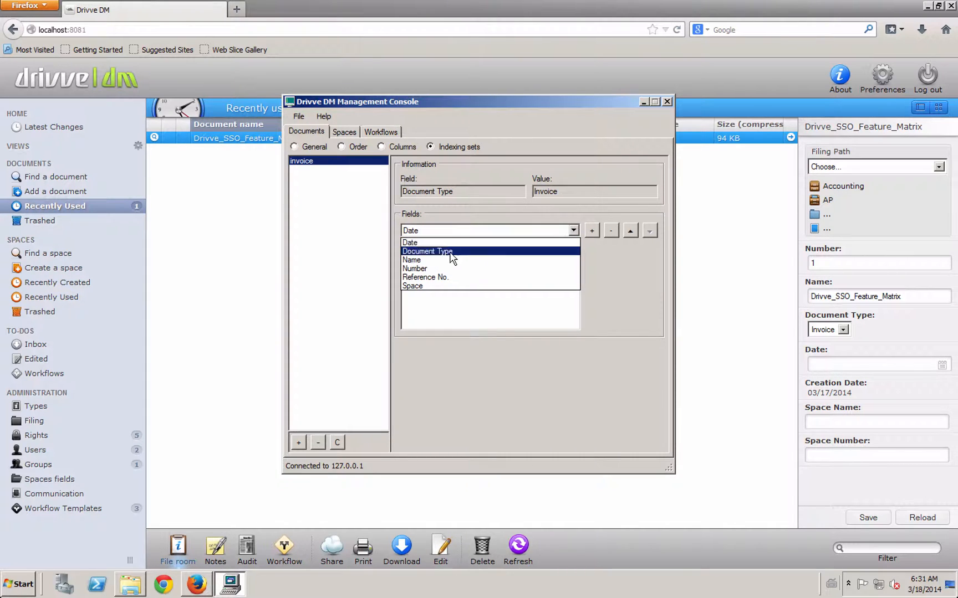
click(437, 260)
click(592, 232)
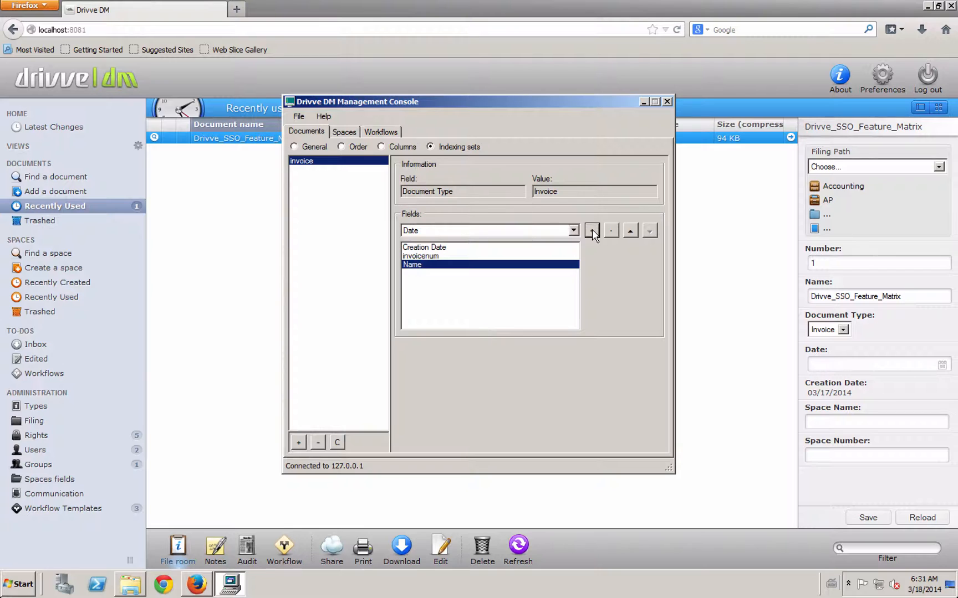
click(521, 231)
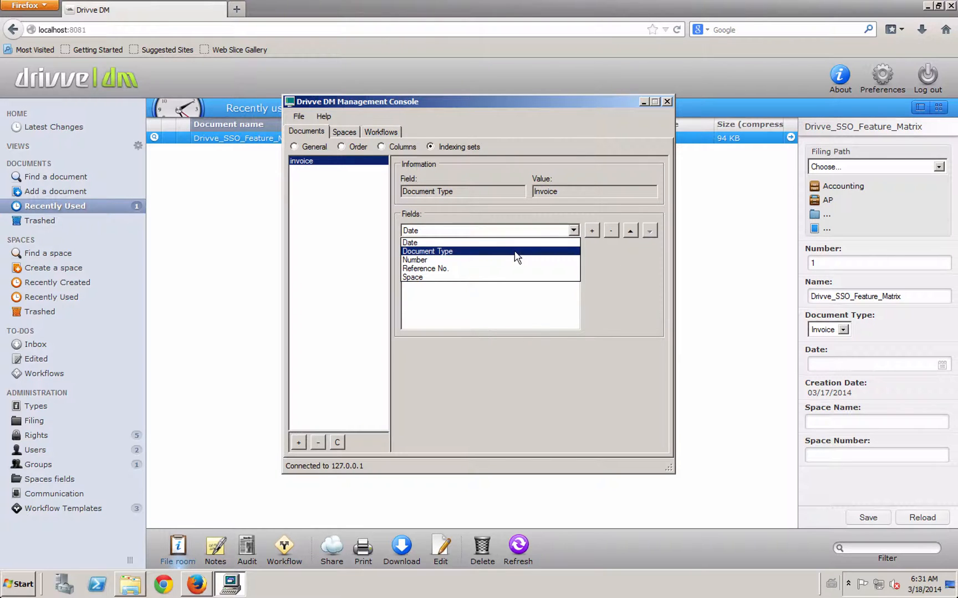
click(654, 287)
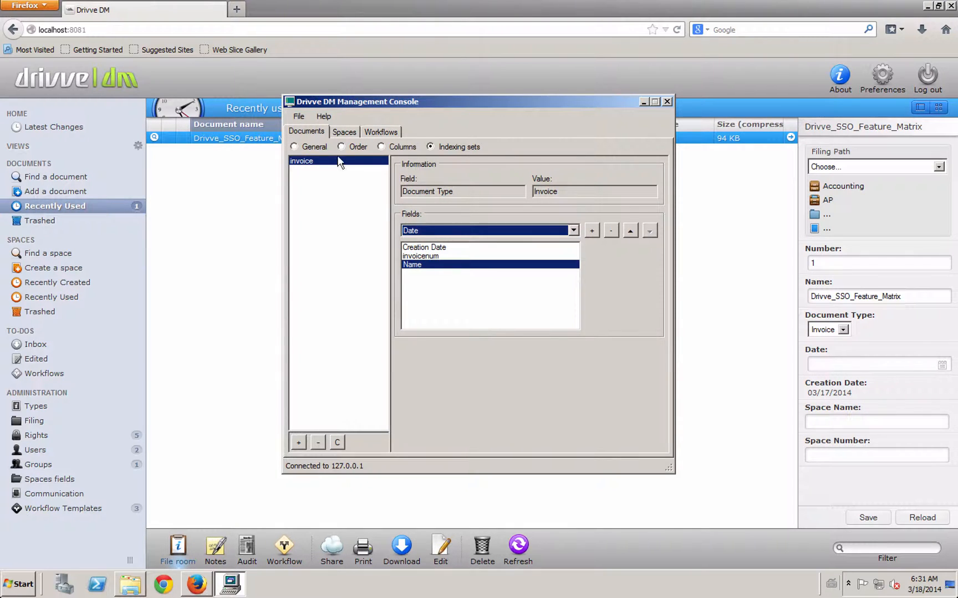
click(299, 117)
click(327, 144)
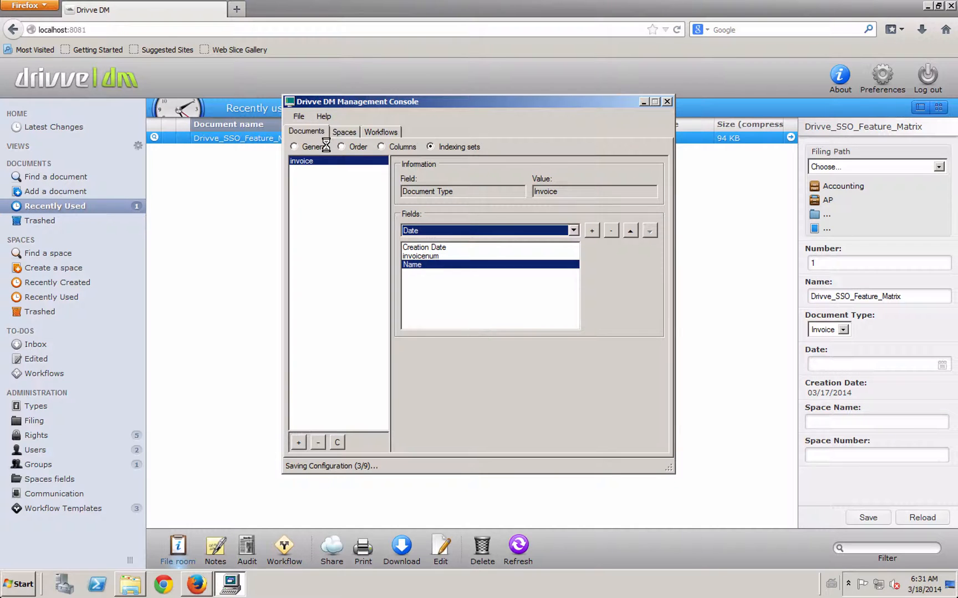
Log out of the Drivve DM web client, confirm, and log back in
click(244, 237)
click(923, 80)
click(874, 142)
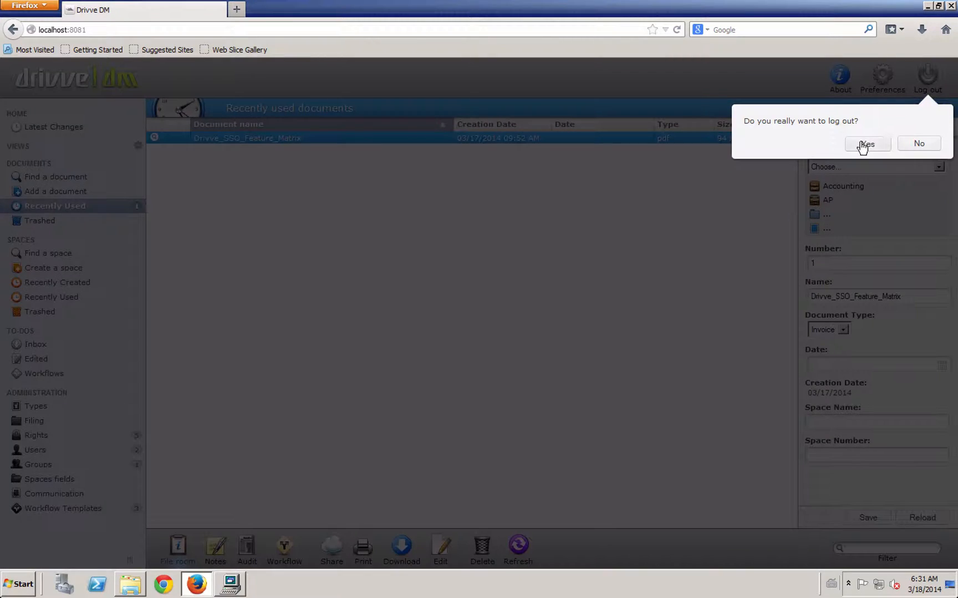
click(249, 187)
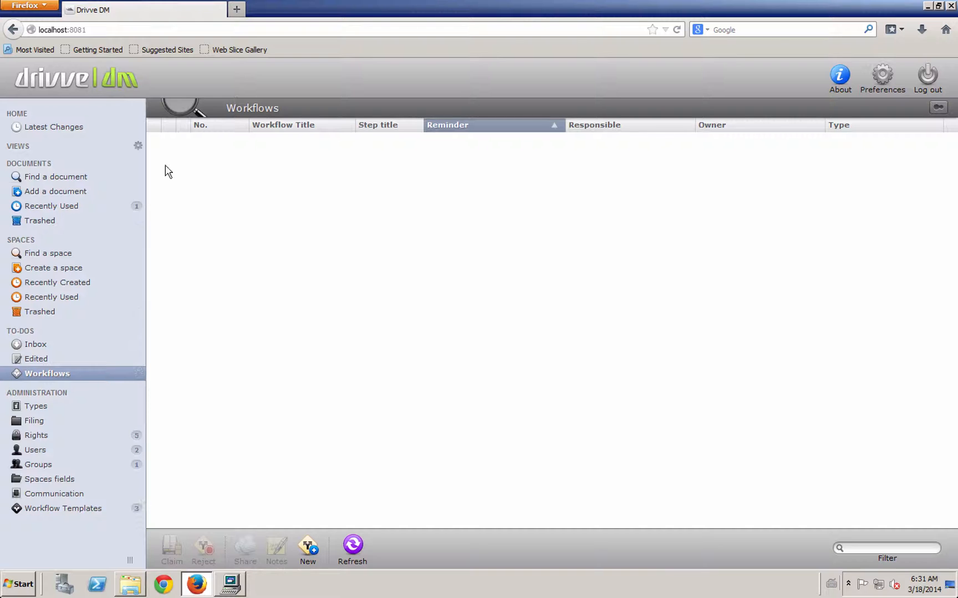
Open the file room of Drivve_SSO_Feature_Matrix from Recently Used documents
click(107, 213)
click(259, 138)
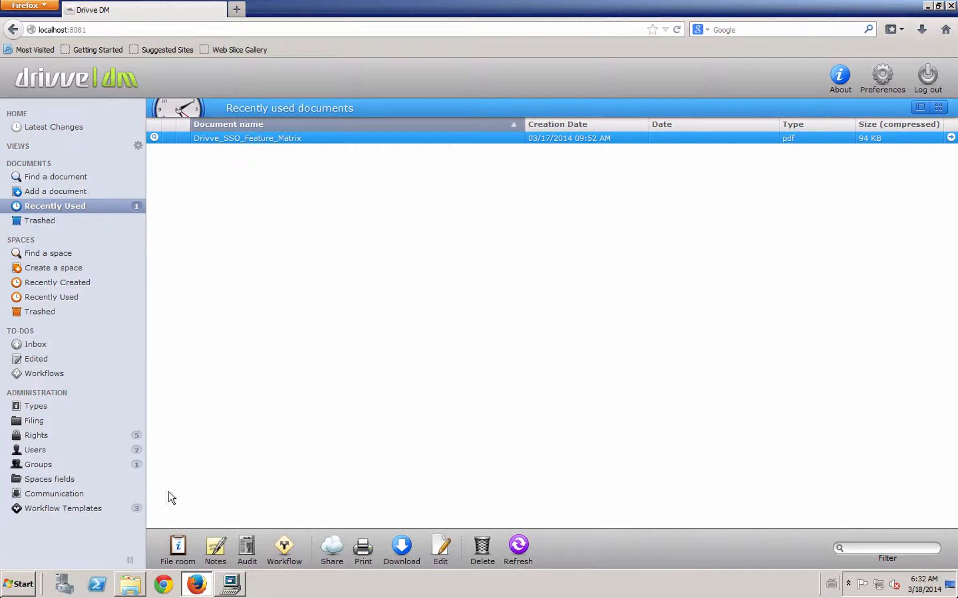
click(177, 548)
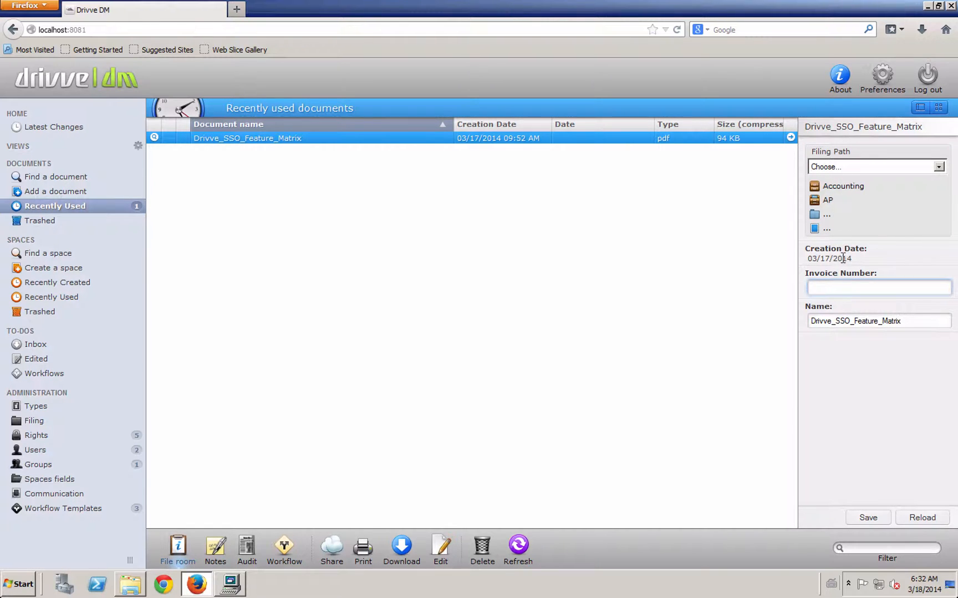
Enter Invoice Number 1234 for Drivve_SSO_Feature_Matrix and save its file room properties
click(838, 288)
text(1234)
click(856, 391)
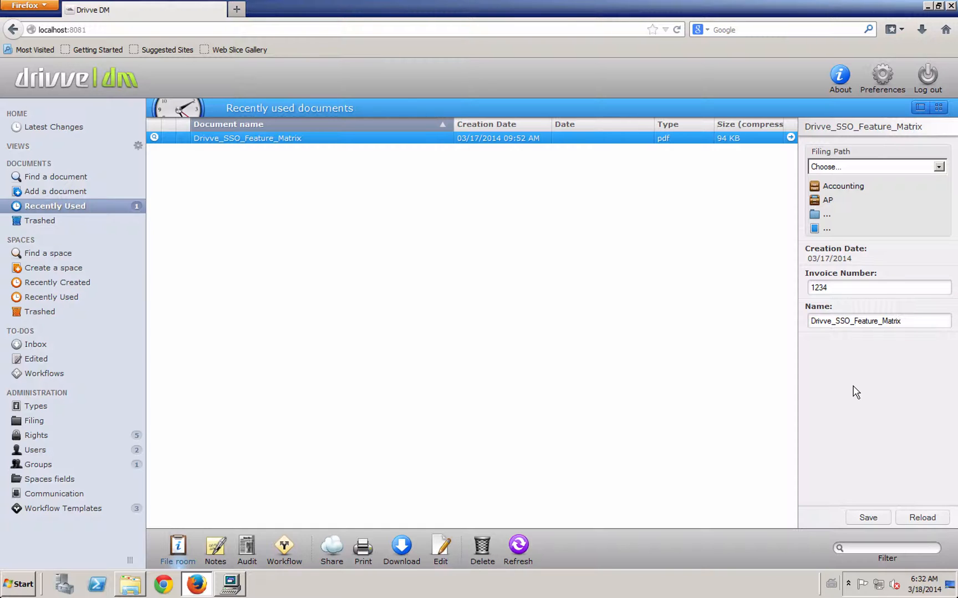
click(868, 521)
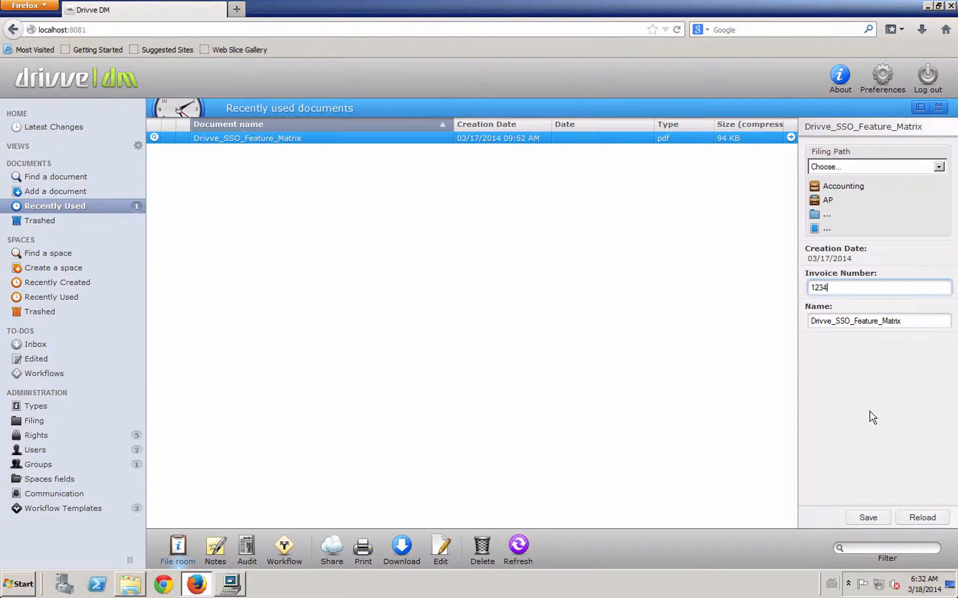
click(635, 353)
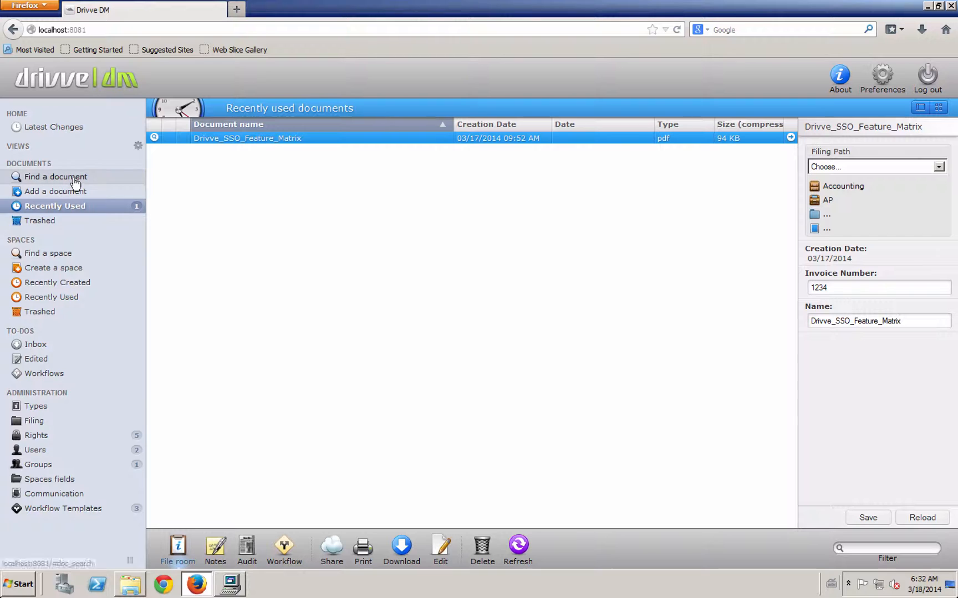
In the Management Console, view the invoicenum field's General settings, then the document Columns settings
click(230, 584)
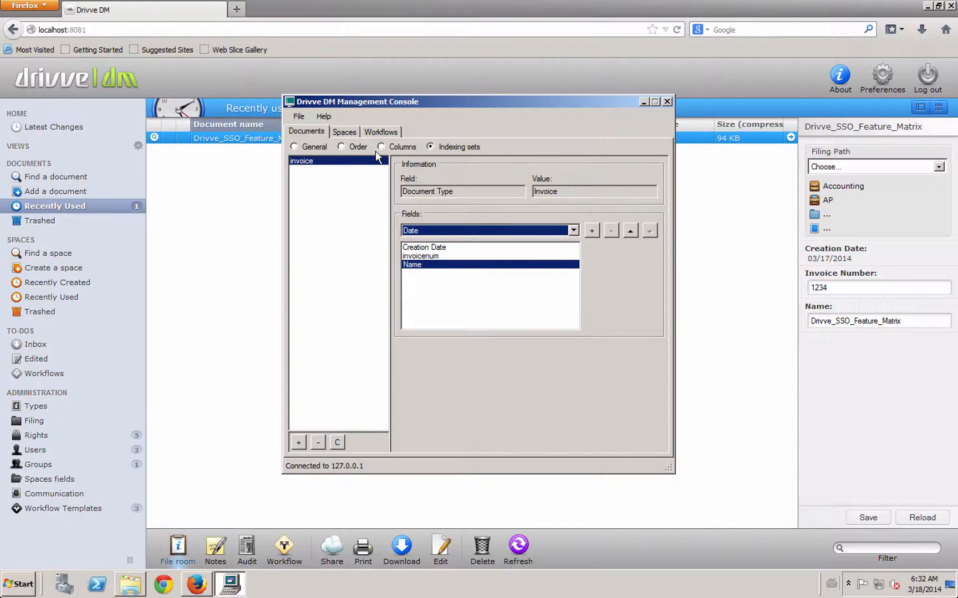
click(320, 147)
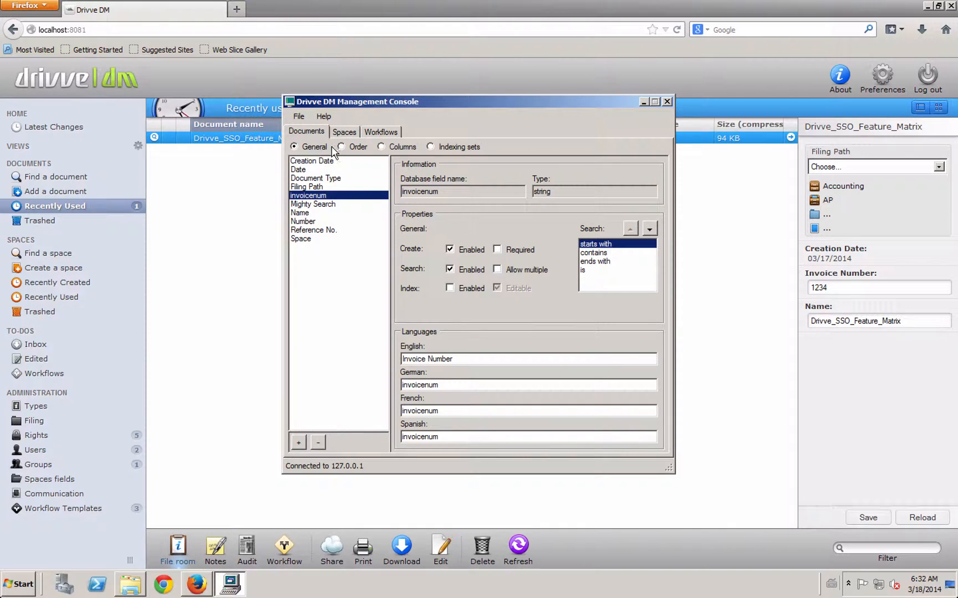
click(381, 147)
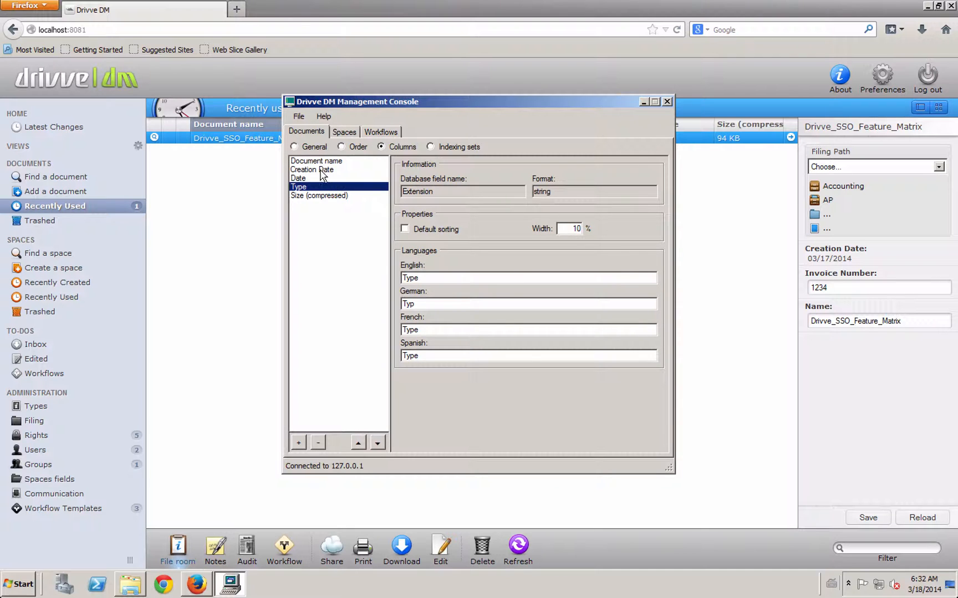
drag(492, 105, 493, 254)
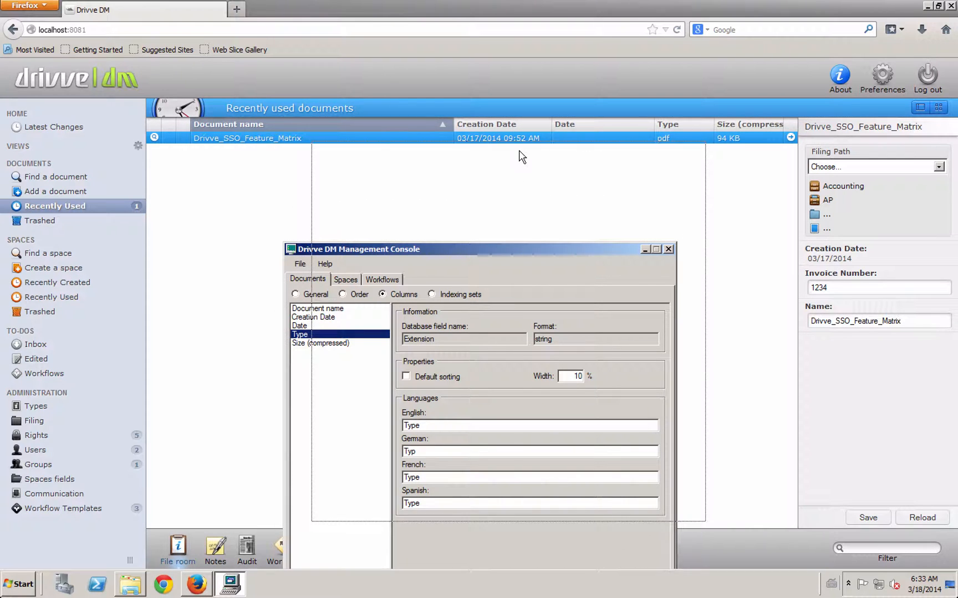
drag(489, 250, 519, 150)
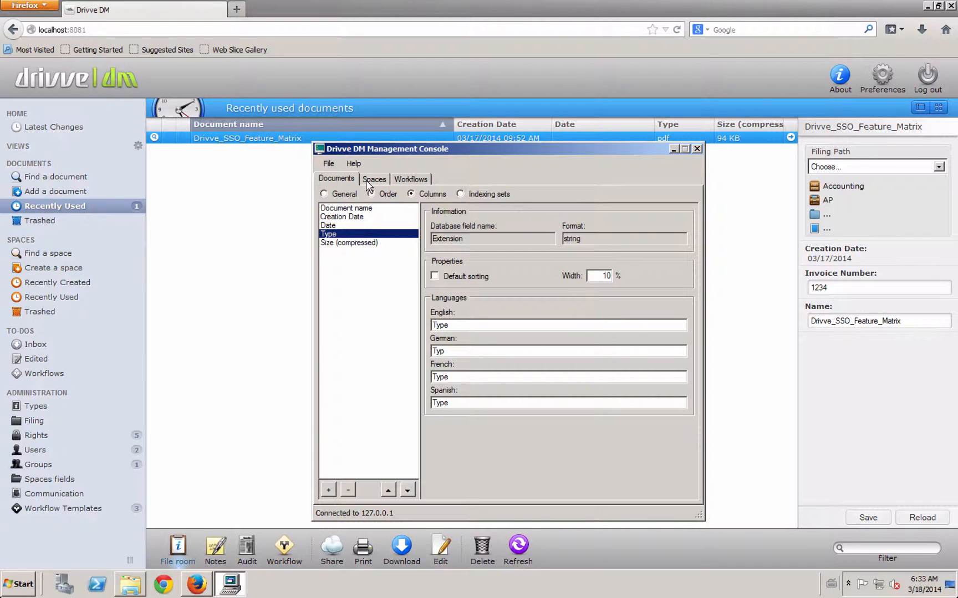
click(332, 165)
click(458, 172)
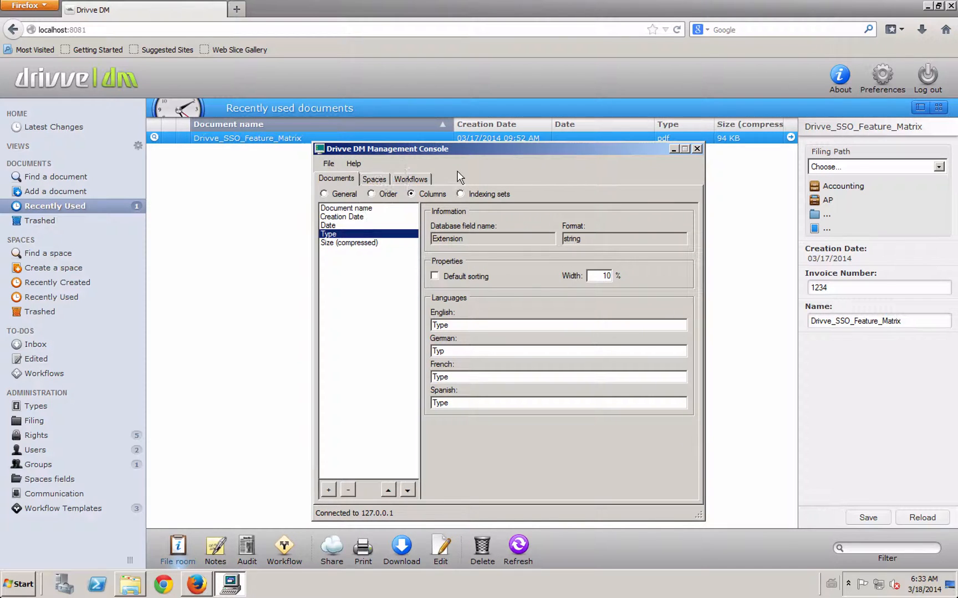